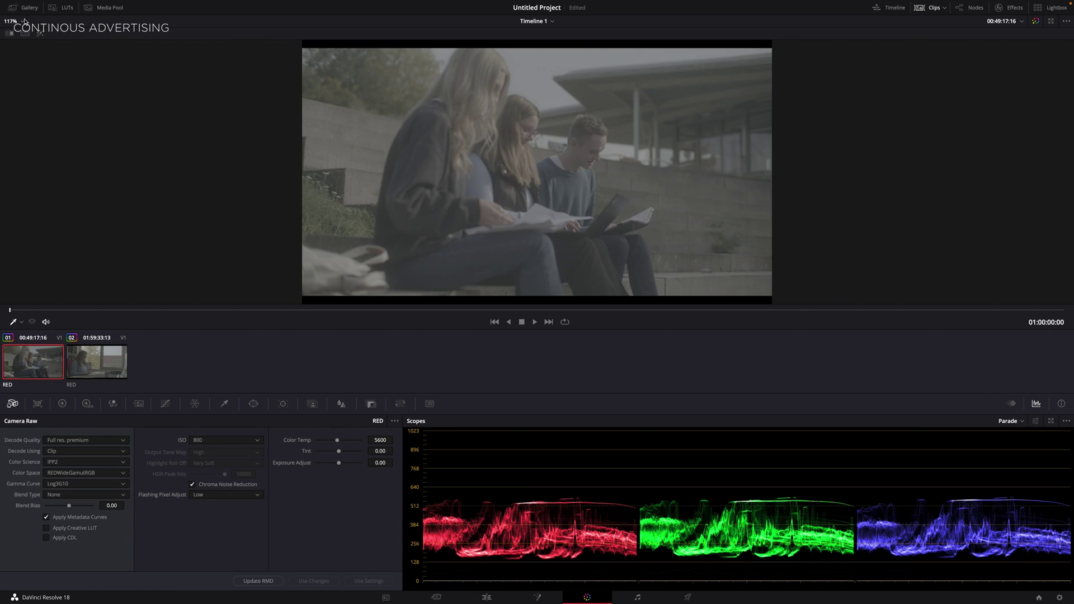
- Show the office clip with the primary color wheels, compare it with the students clip, and view the node graph
click(104, 363)
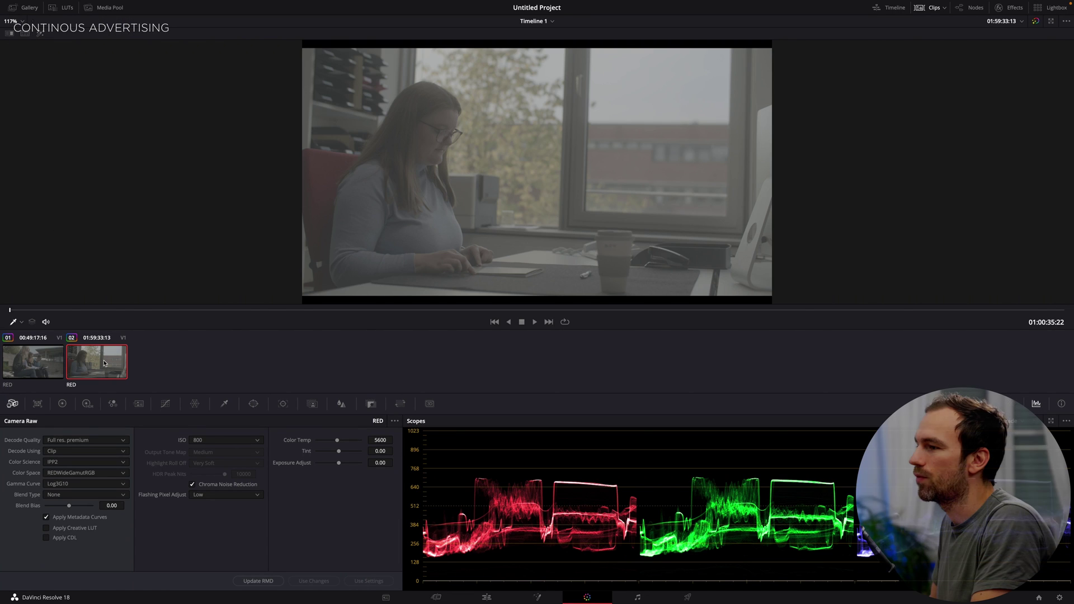
click(62, 403)
click(46, 364)
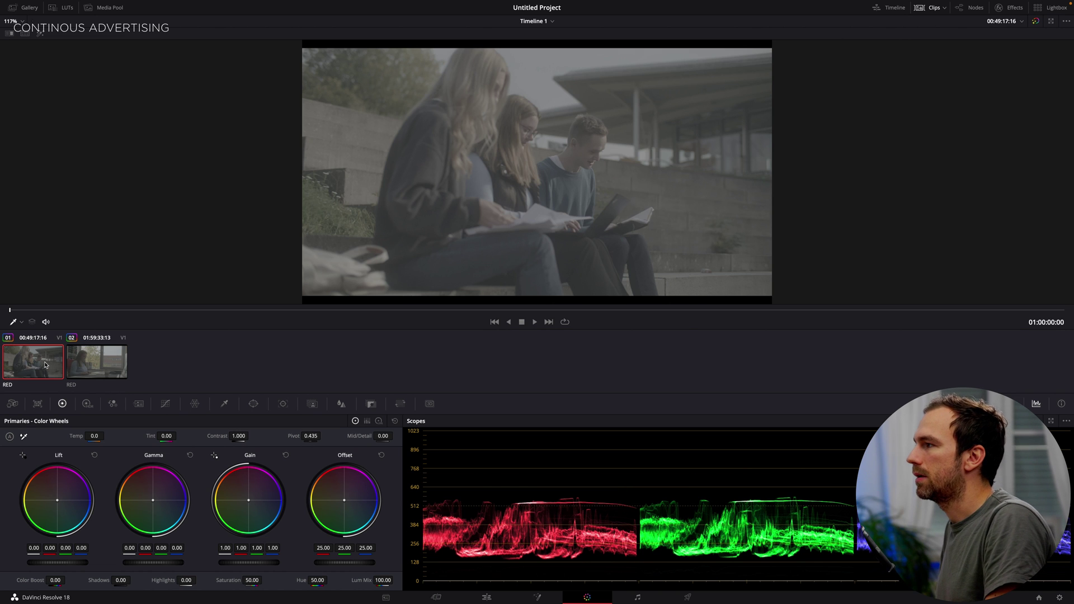
click(84, 367)
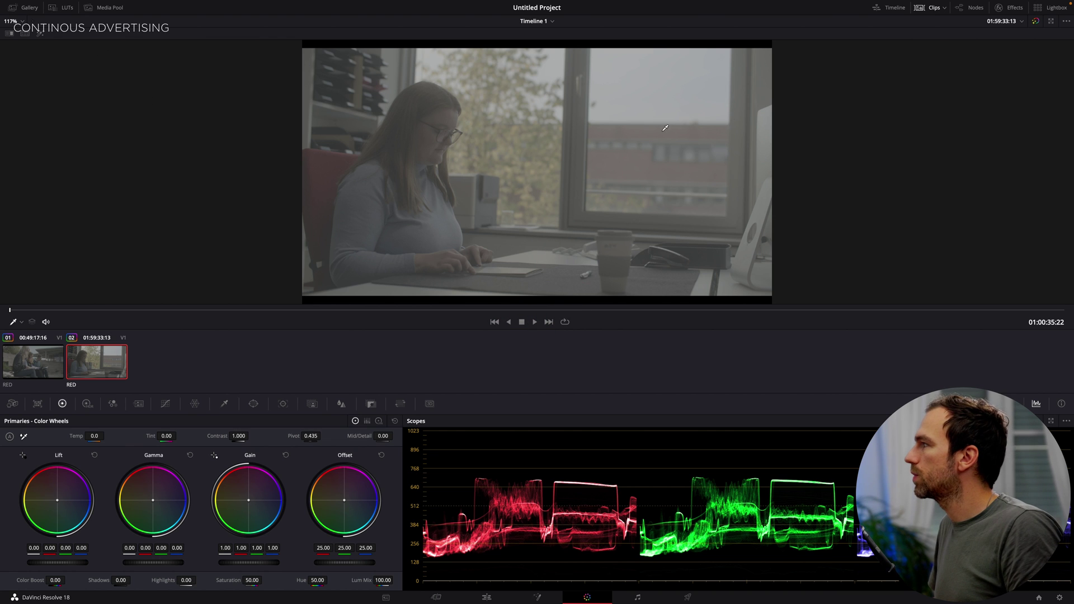
click(972, 9)
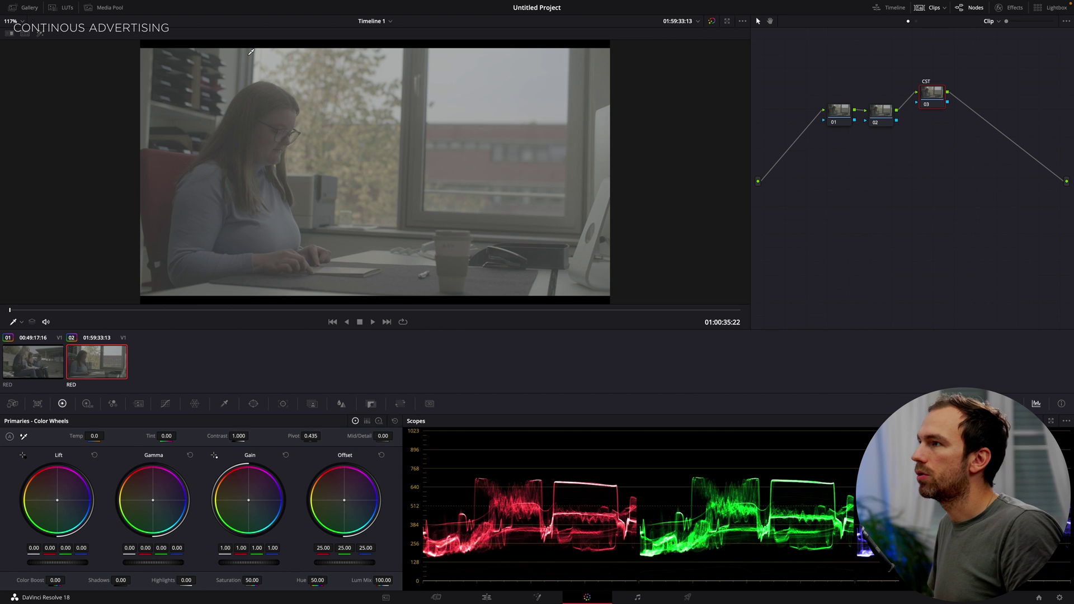
- Apply the RED IPP2 REC709 Log3G10 to REC709 LUT to node 03, then switch to the students clip
click(65, 9)
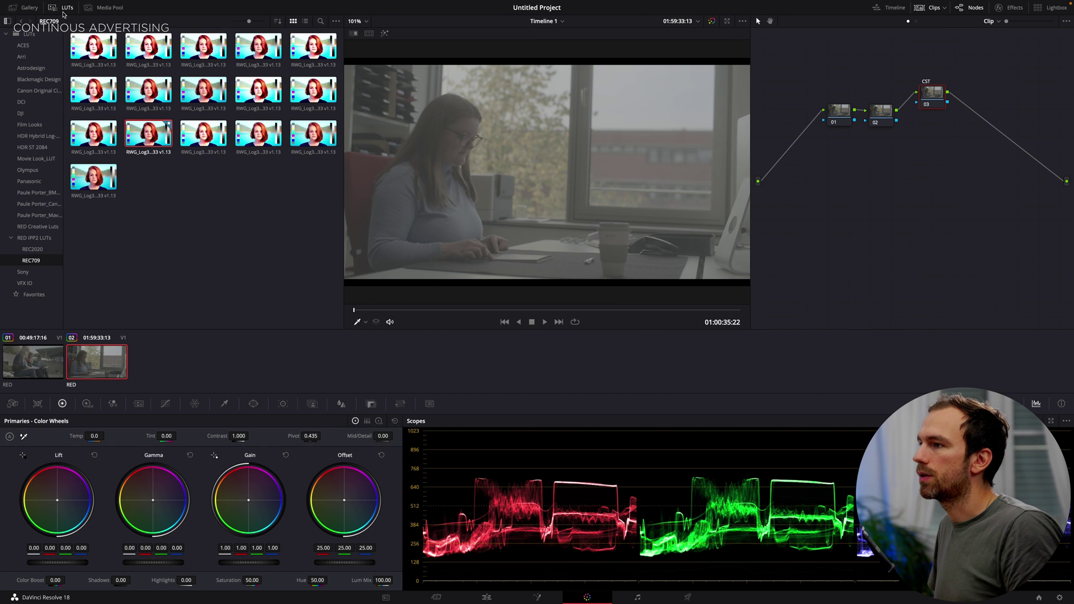
click(55, 239)
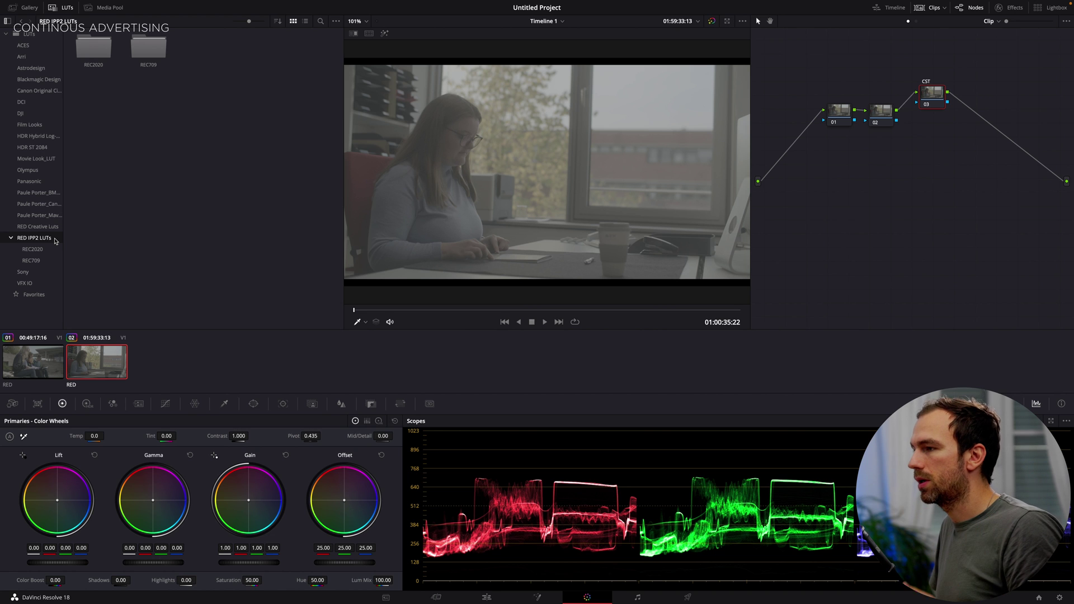
click(39, 260)
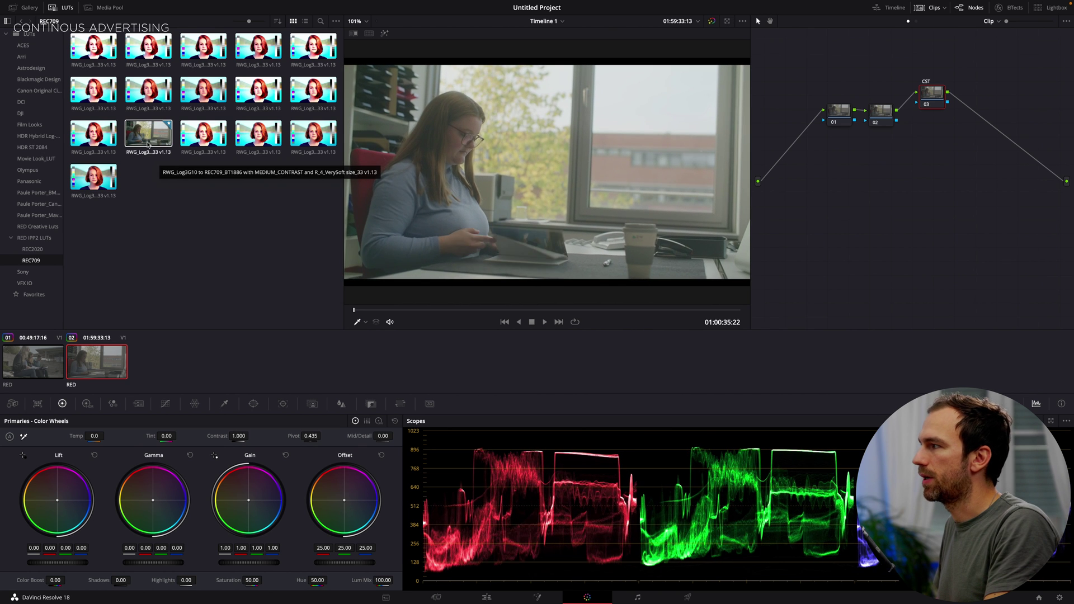
double_click(149, 144)
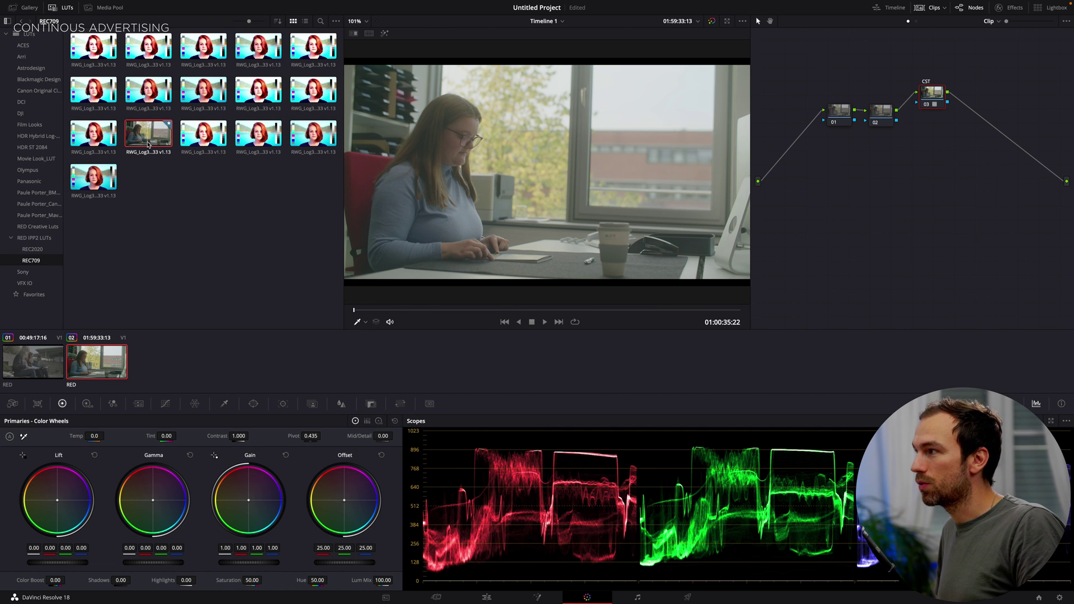
key(Up)
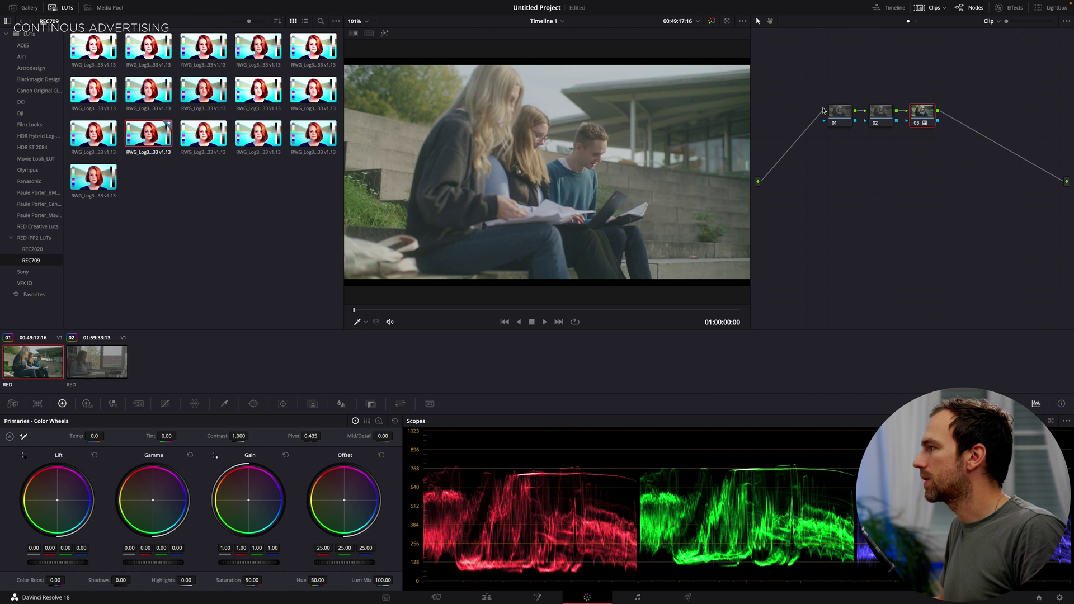
right_click(933, 114)
- Remove node 03's LUT and save Project Settings with Color science set to DaVinci YRGB Color Managed
click(946, 123)
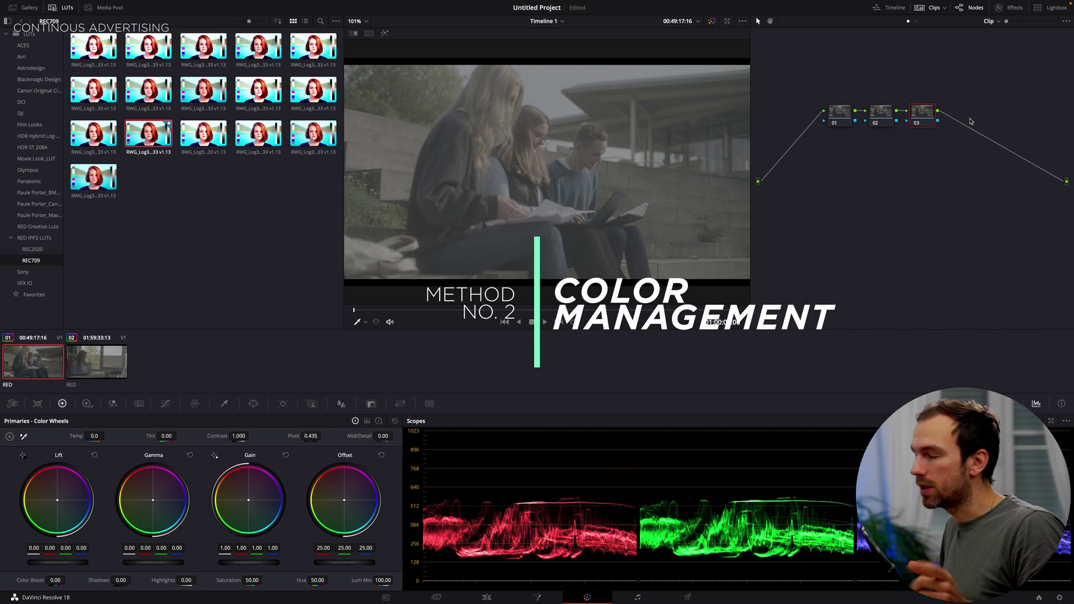
click(1059, 599)
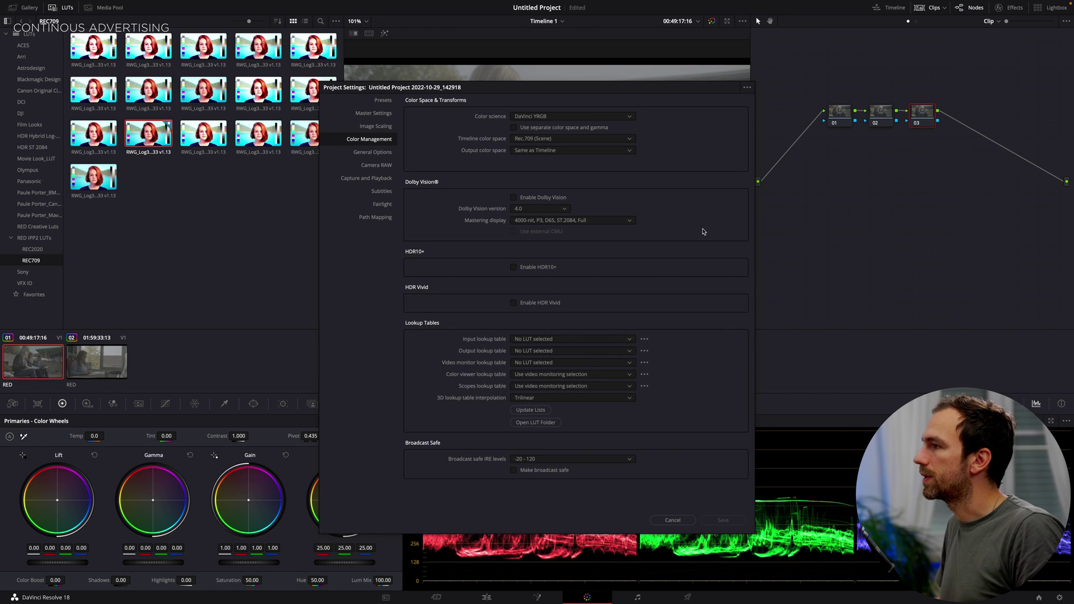
click(389, 101)
click(385, 139)
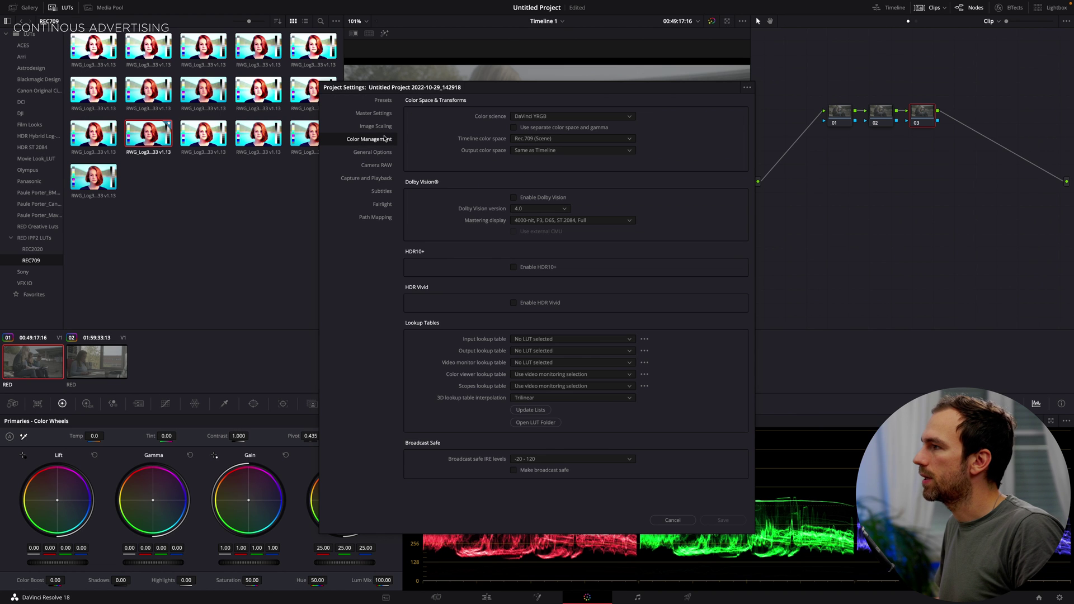
click(544, 117)
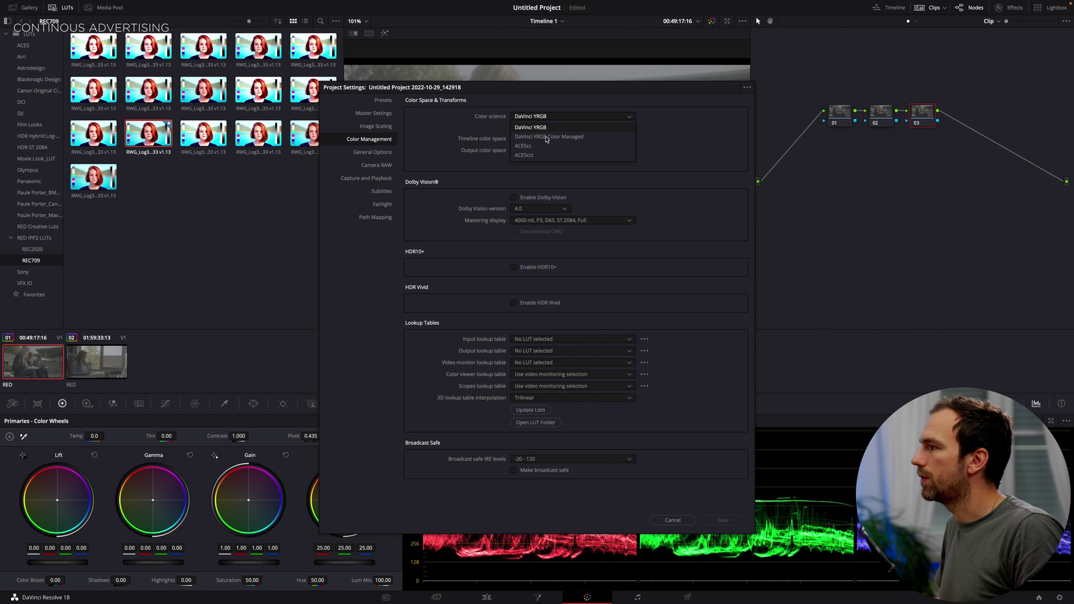
click(544, 137)
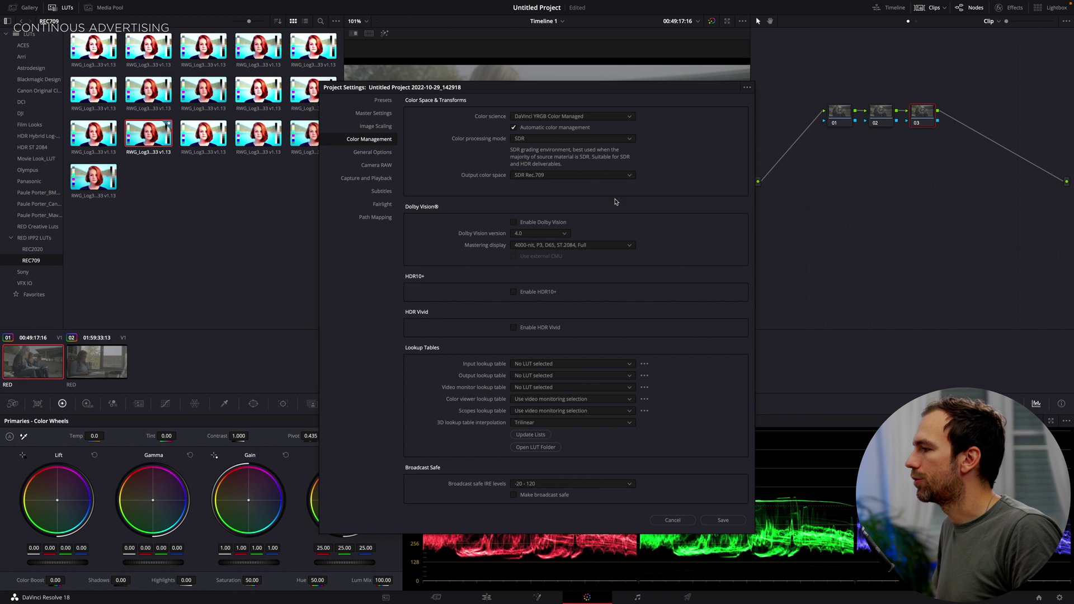
click(723, 521)
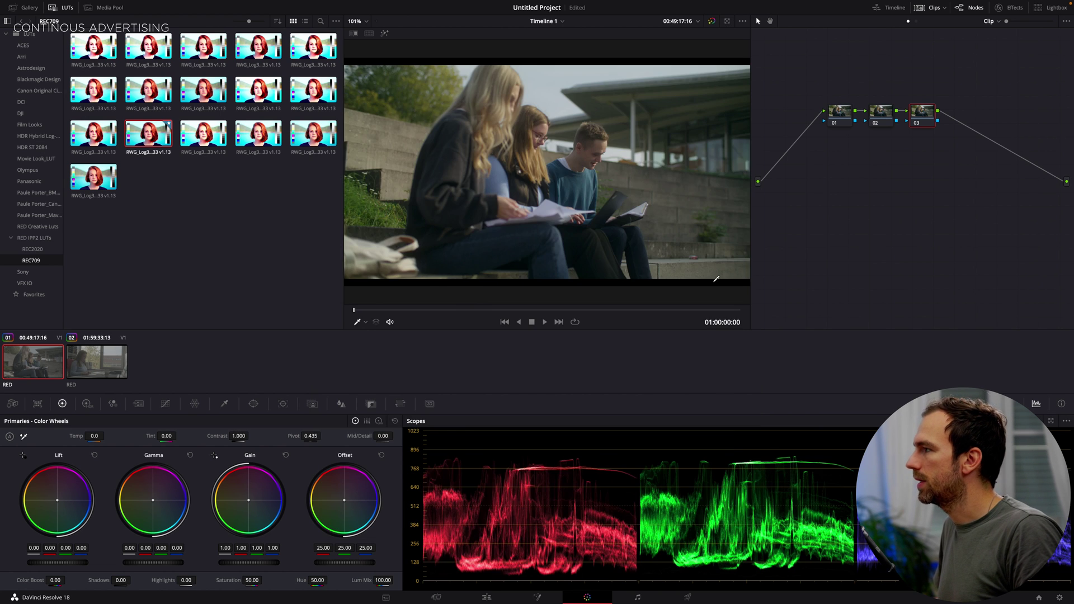
- Flip between the students and office clips to compare, then revert them to the flat log look with Shift+D
click(71, 371)
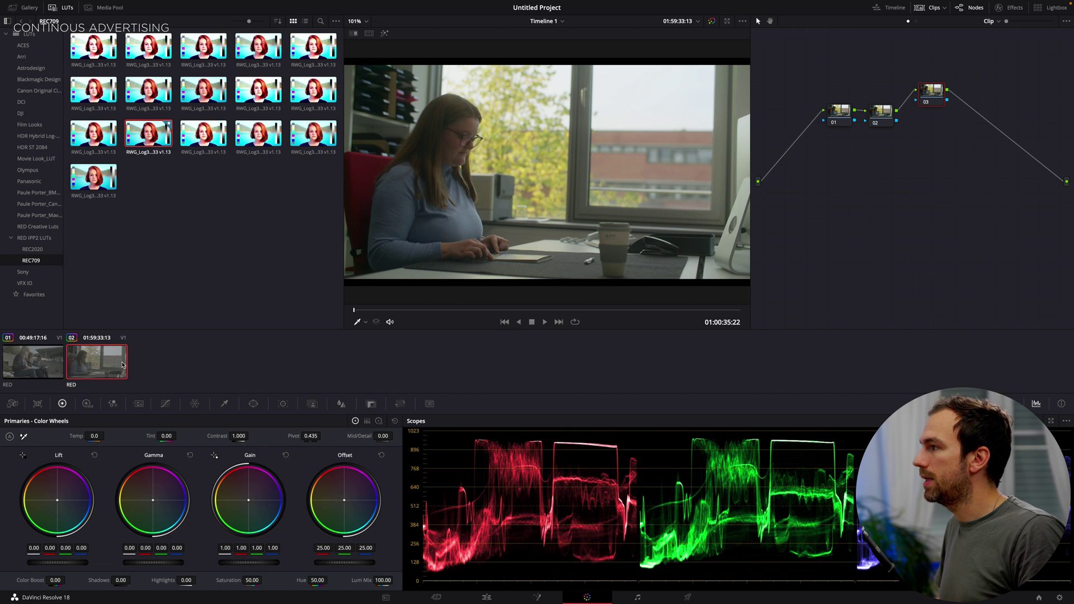
click(58, 372)
click(83, 373)
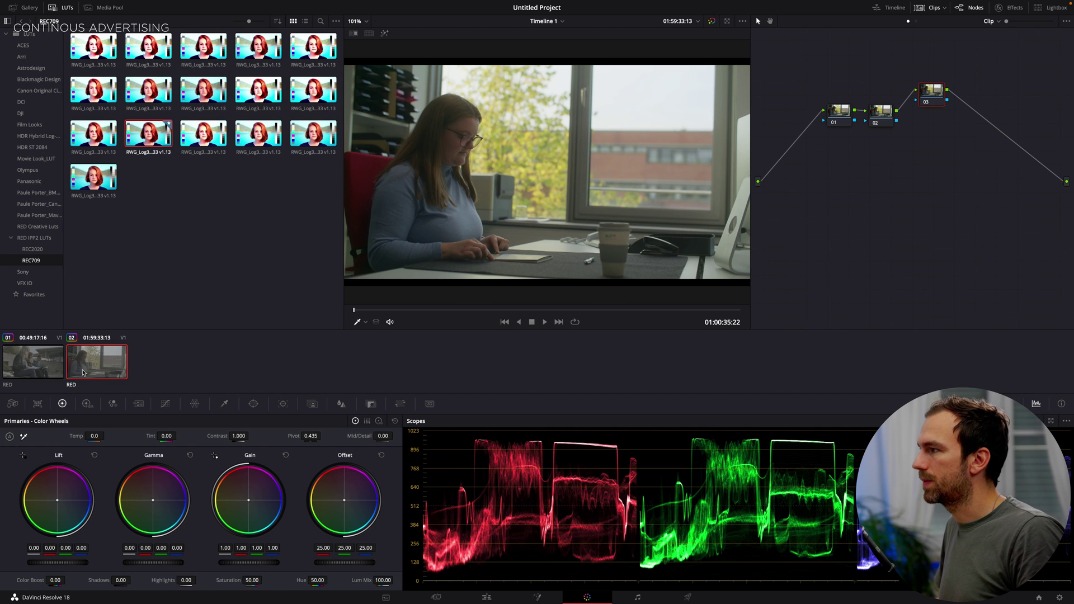
click(51, 373)
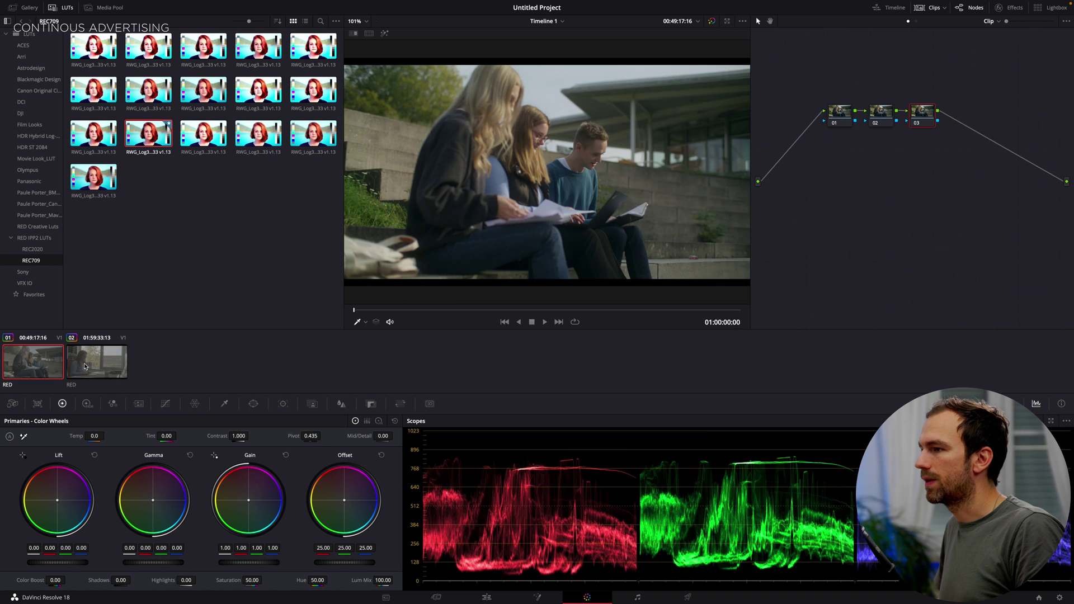
click(85, 367)
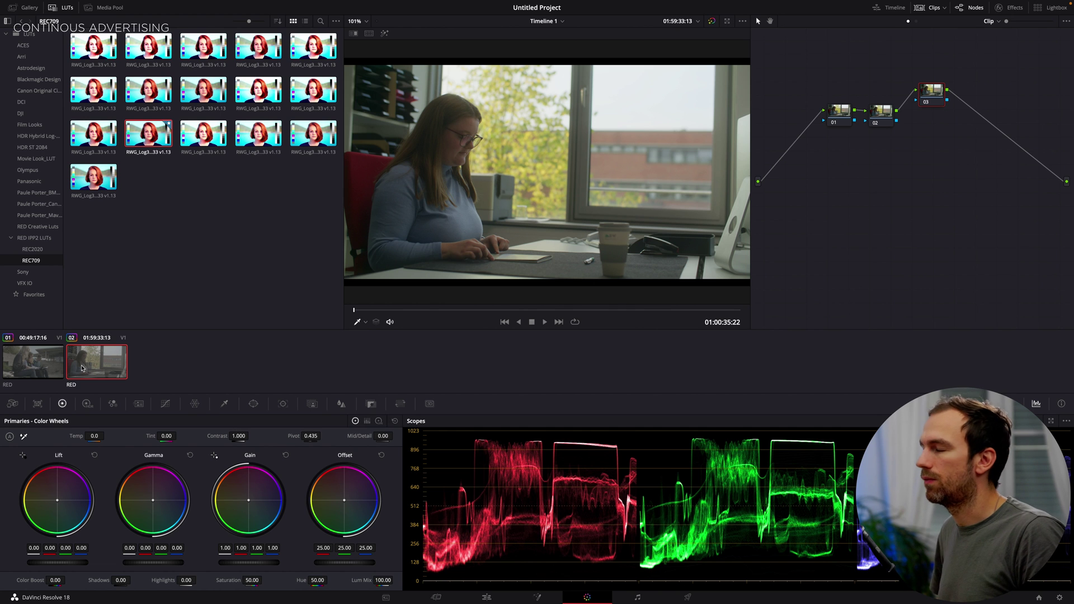
key(shift+d)
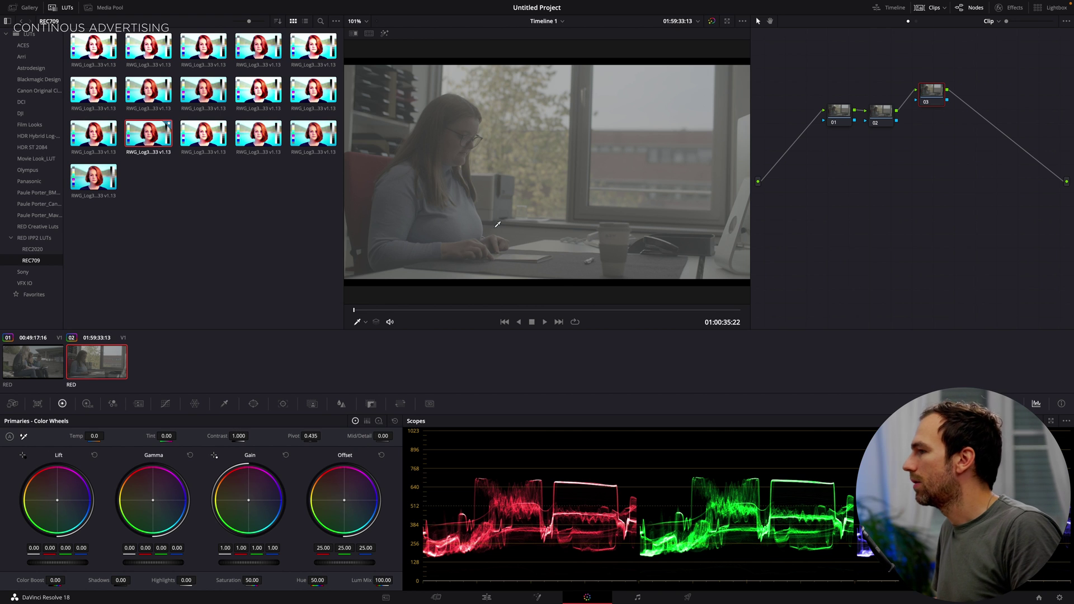
- On the students clip, pull the curve's end points inward, lift the midtones, and raise saturation to 100
click(5, 376)
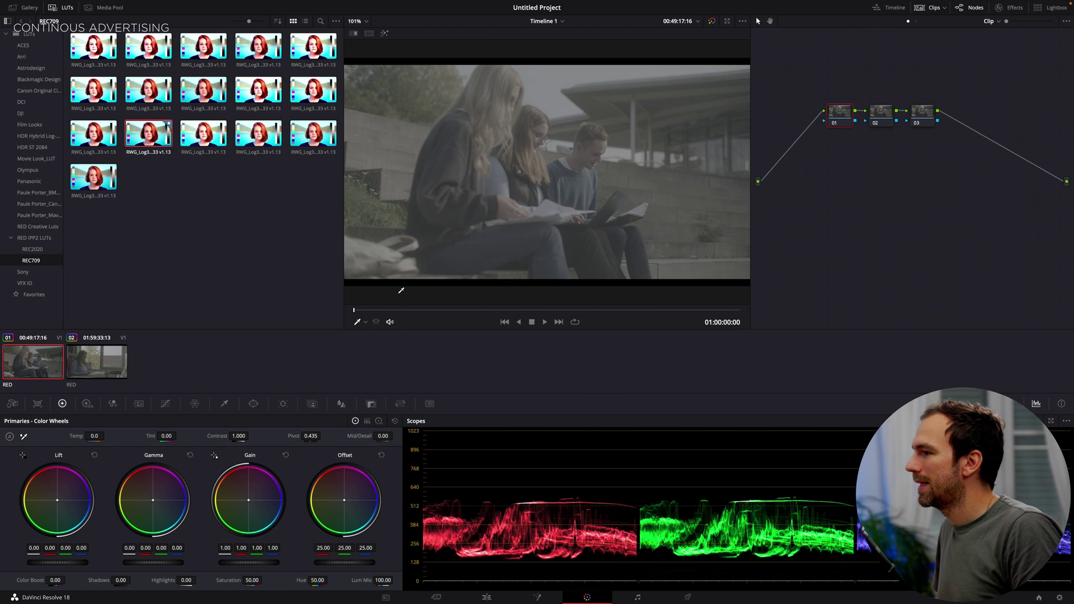
click(165, 404)
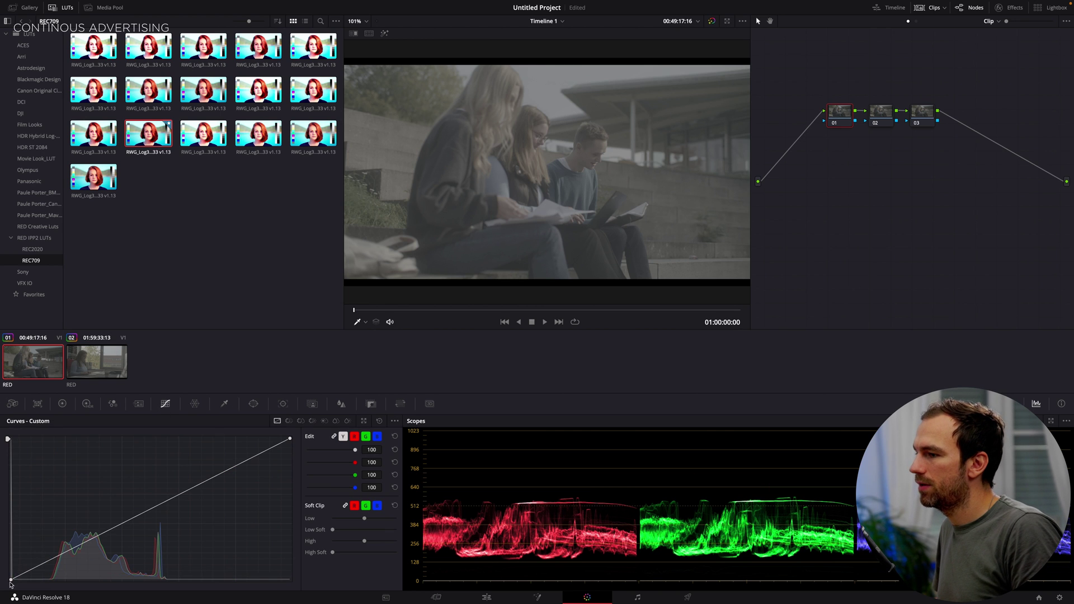
drag(14, 580, 63, 580)
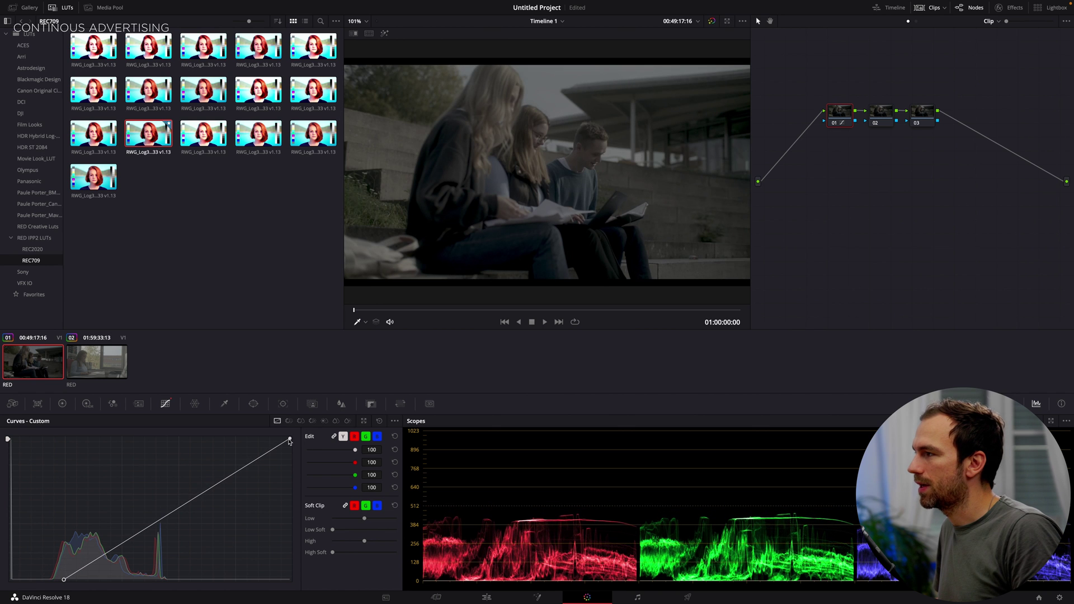
drag(290, 438, 184, 439)
drag(131, 500, 124, 502)
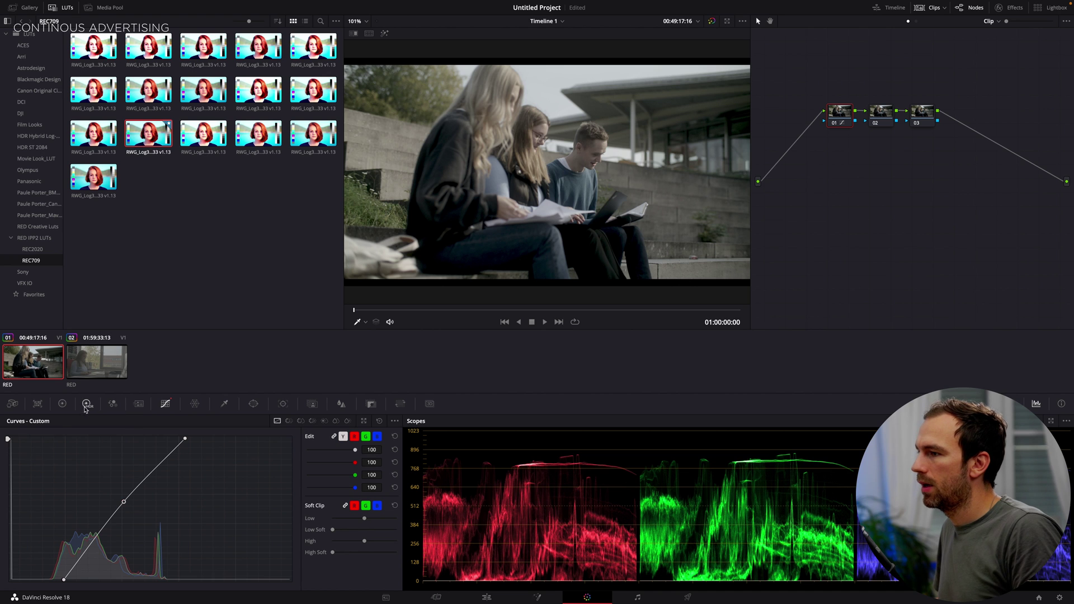
click(63, 404)
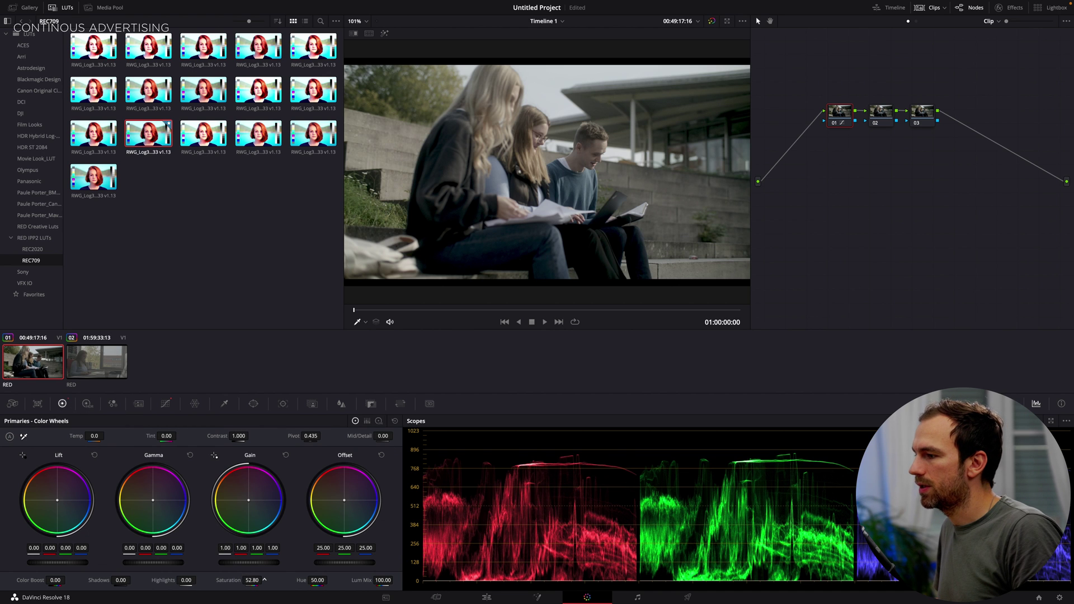
drag(264, 580, 264, 580)
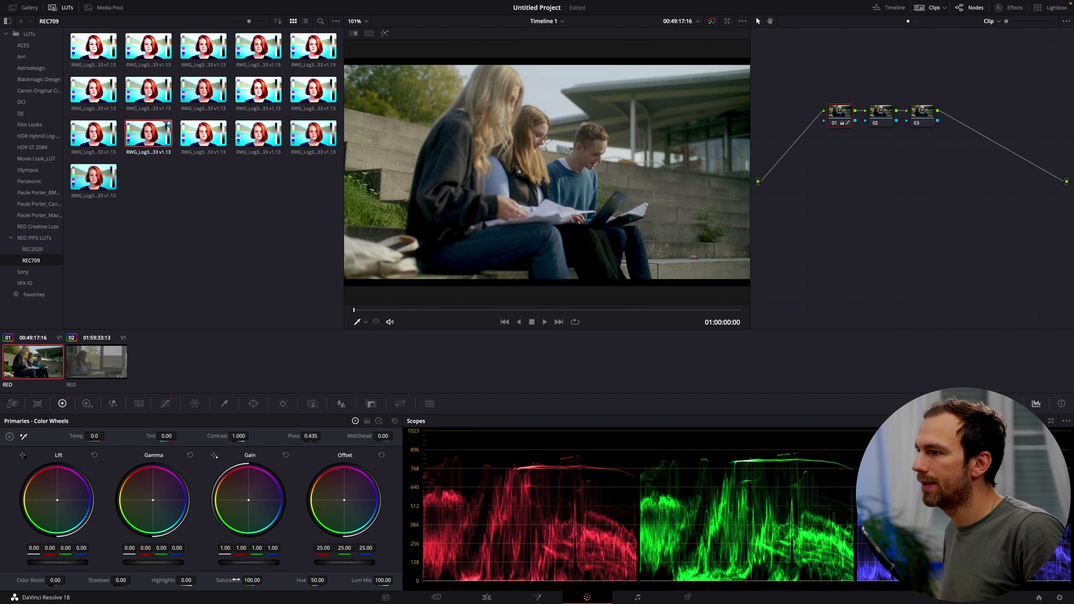
- Move node 03 up and left, add serial node 04 with Alt+S, and place it below node 03
right_click(52, 372)
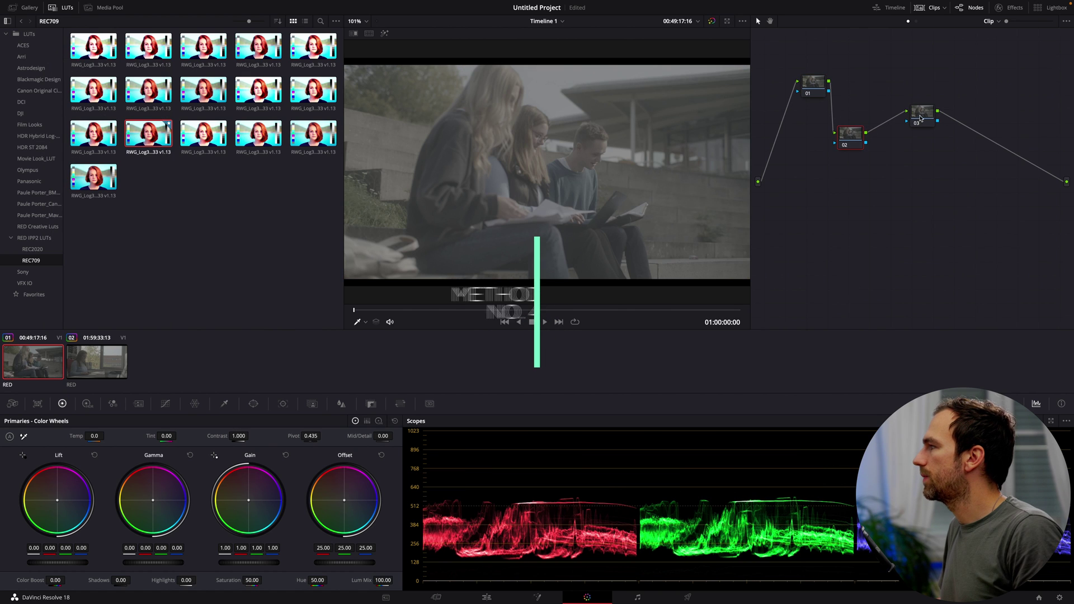
drag(920, 117, 888, 84)
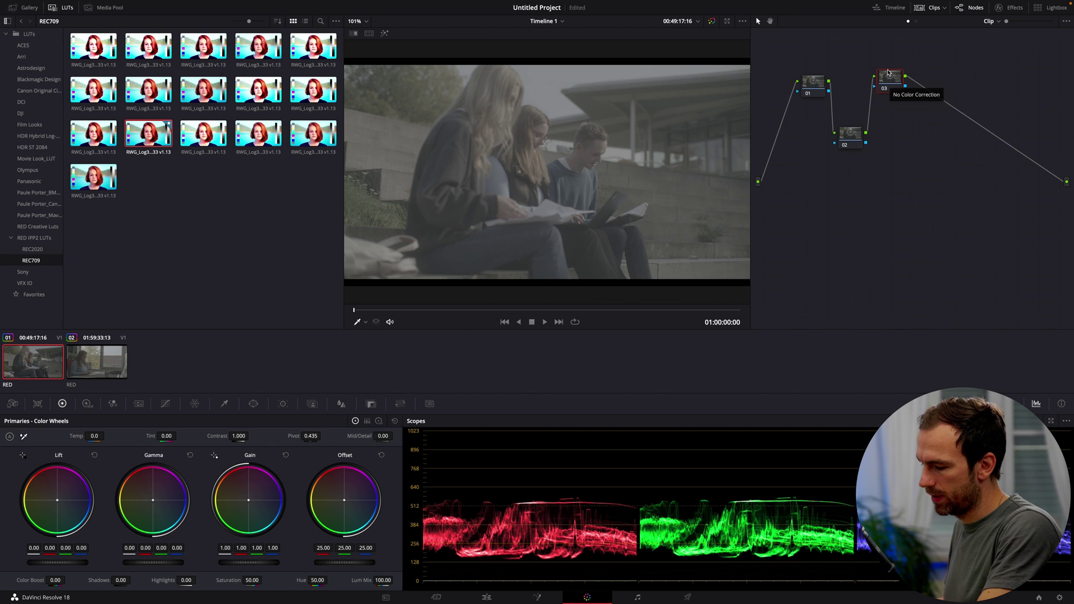
key(alt+s)
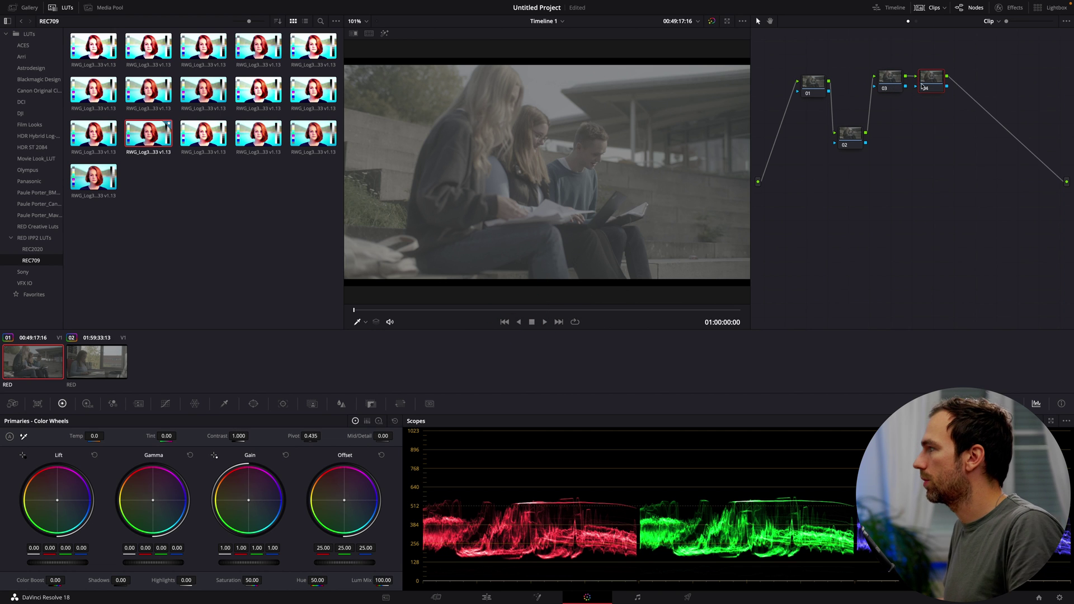
drag(923, 87, 912, 145)
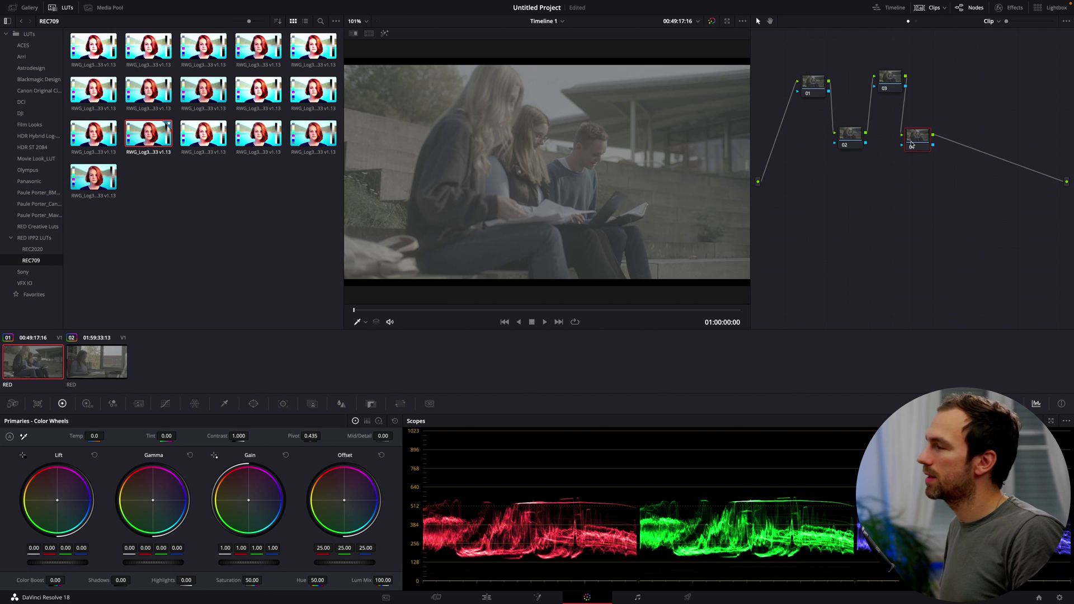
click(1012, 8)
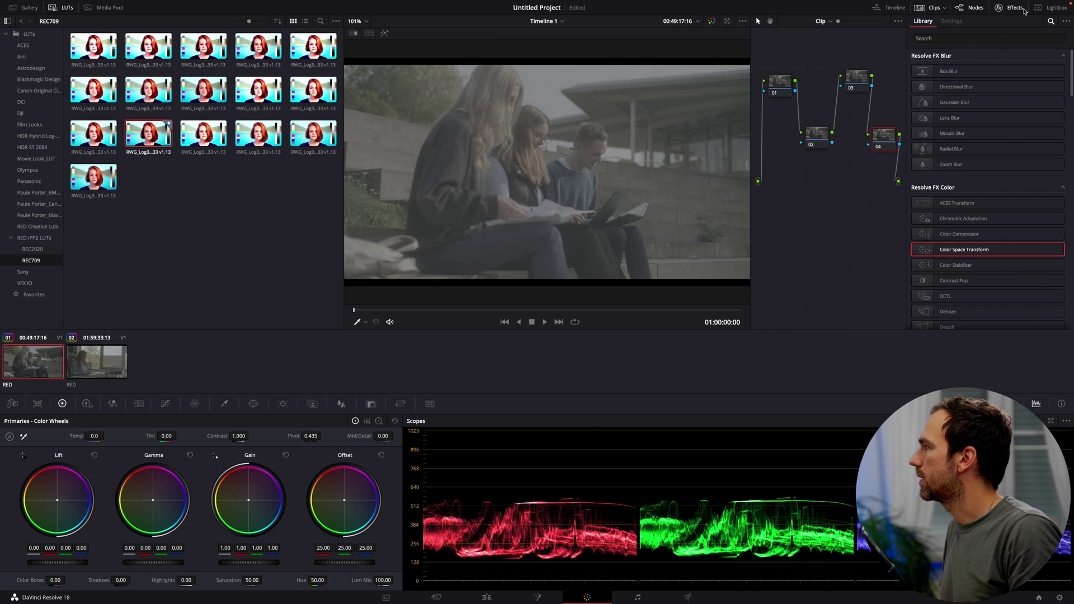
- Drag the Color Space Transform effect from the Effects Library onto node 04
click(1050, 20)
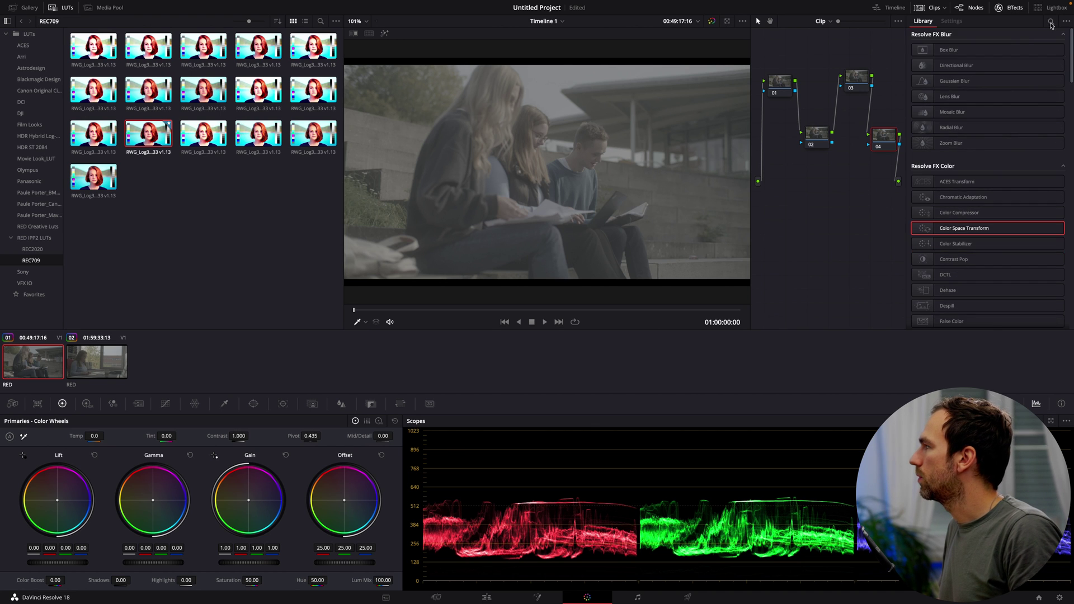
click(1051, 21)
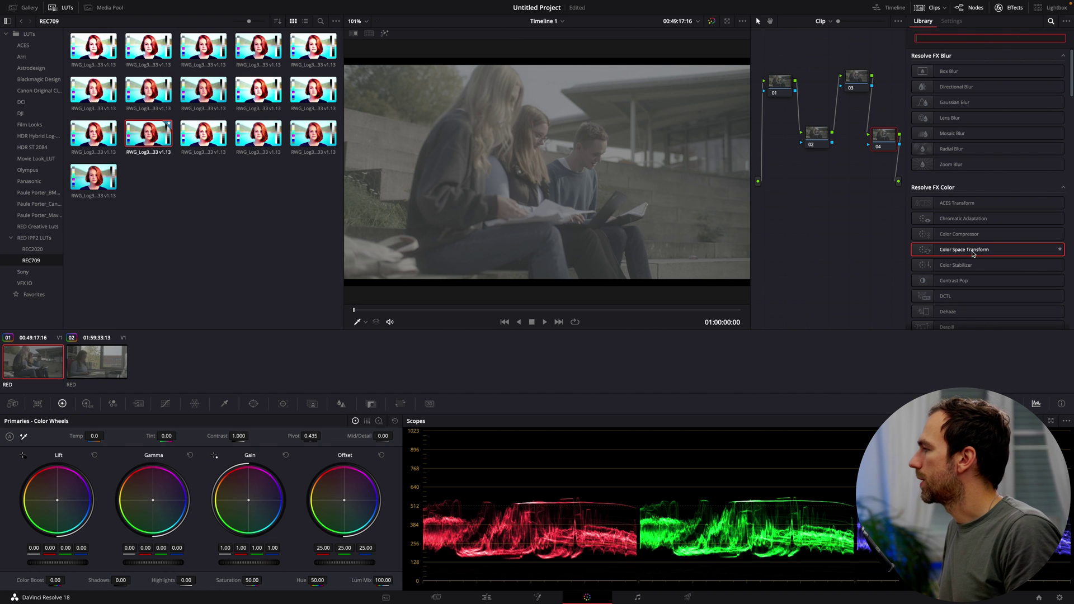
drag(983, 253, 886, 146)
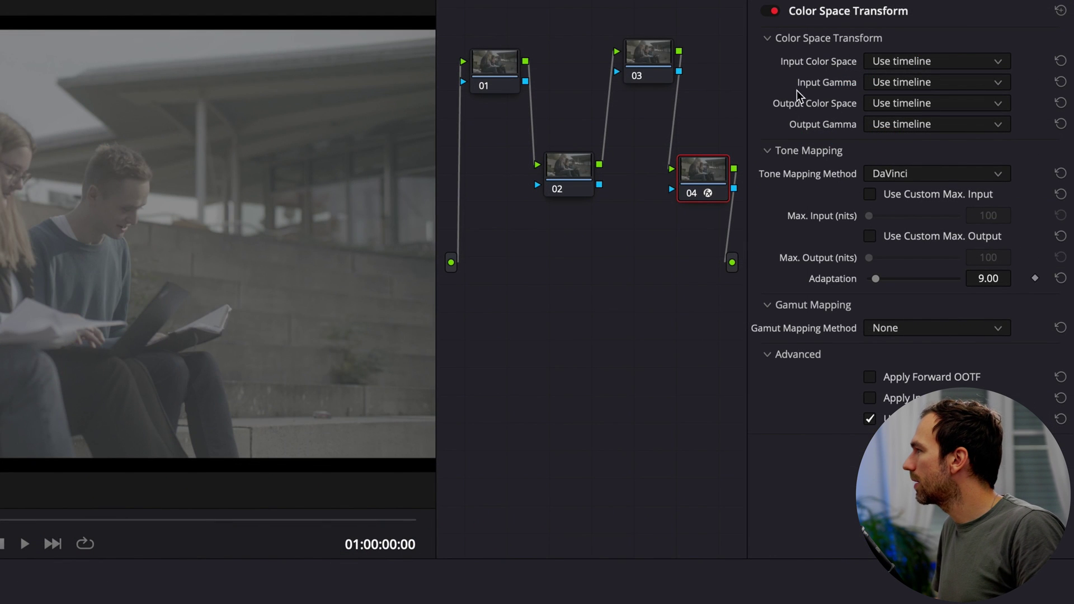
- Set node 04's transform input to REDWideGamutRGB with RED Log3G10 gamma, then check the office clip
click(906, 63)
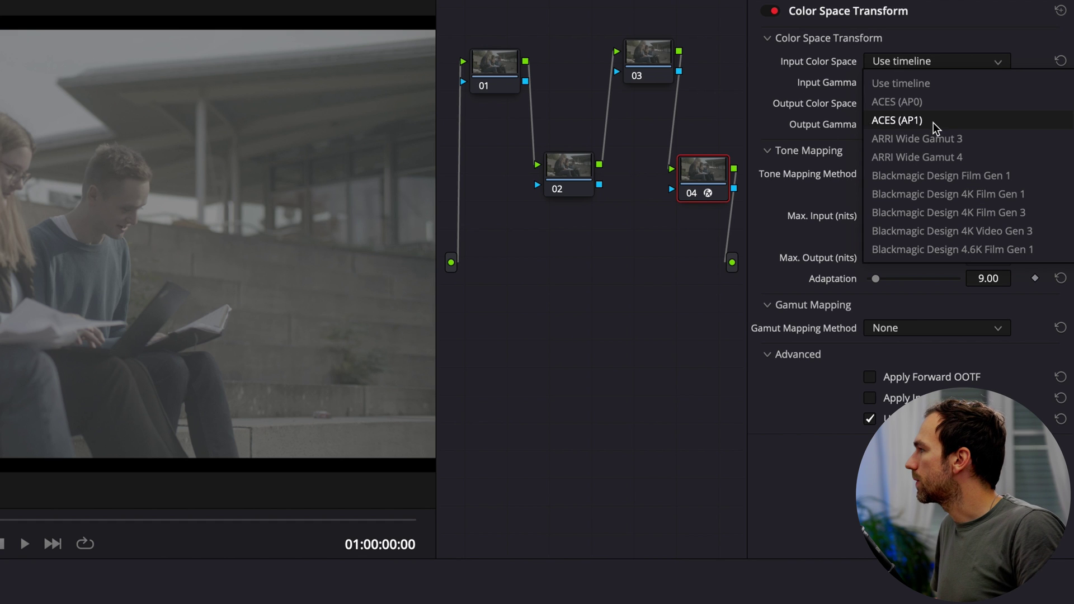
scroll(948, 122, down, 3)
scroll(948, 119, down, 5)
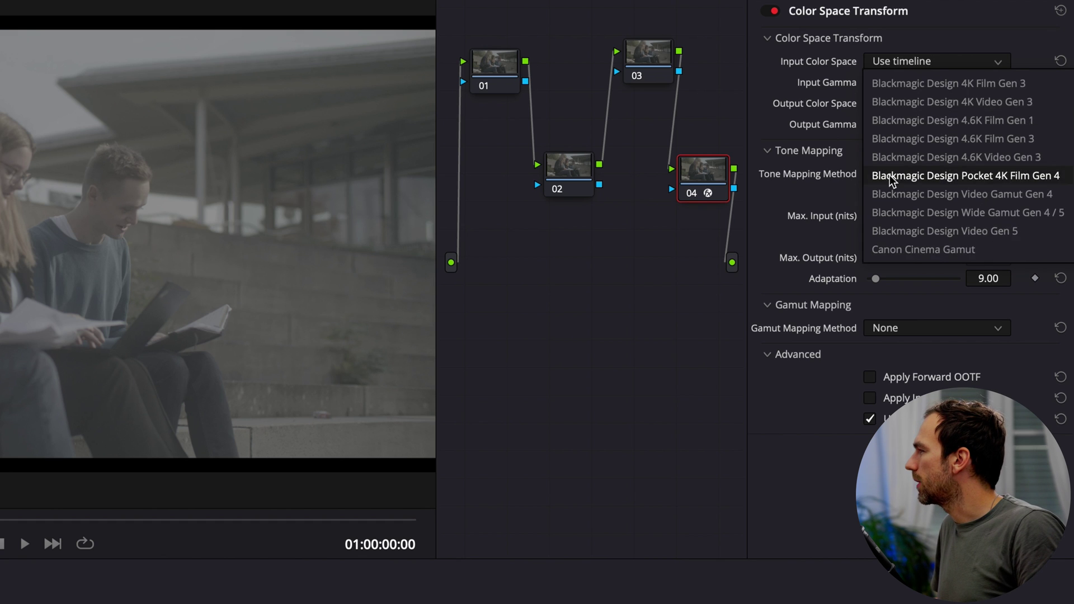
scroll(932, 158, down, 4)
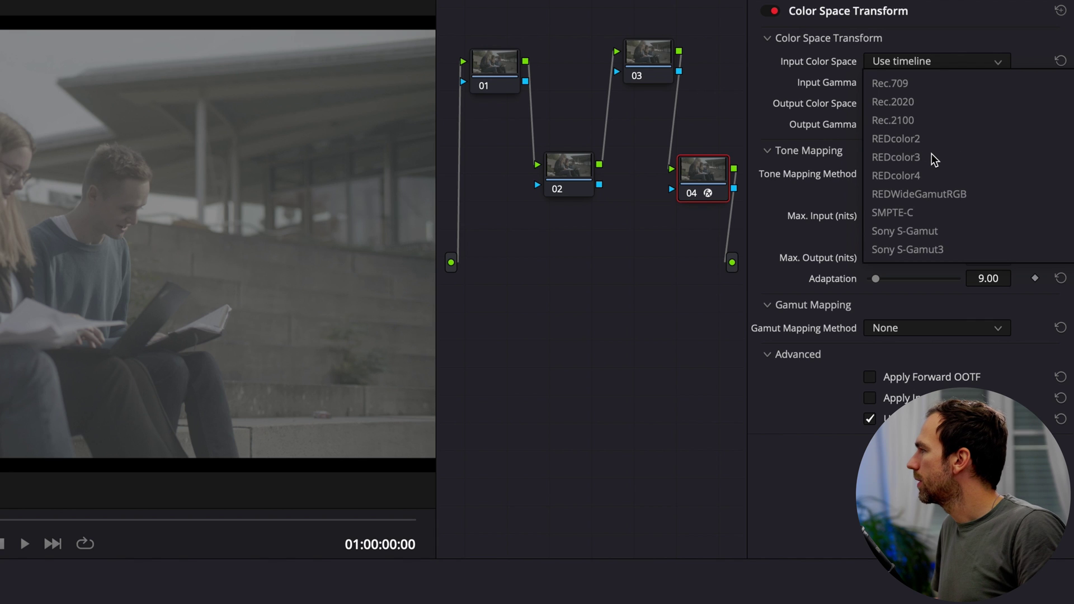
click(941, 197)
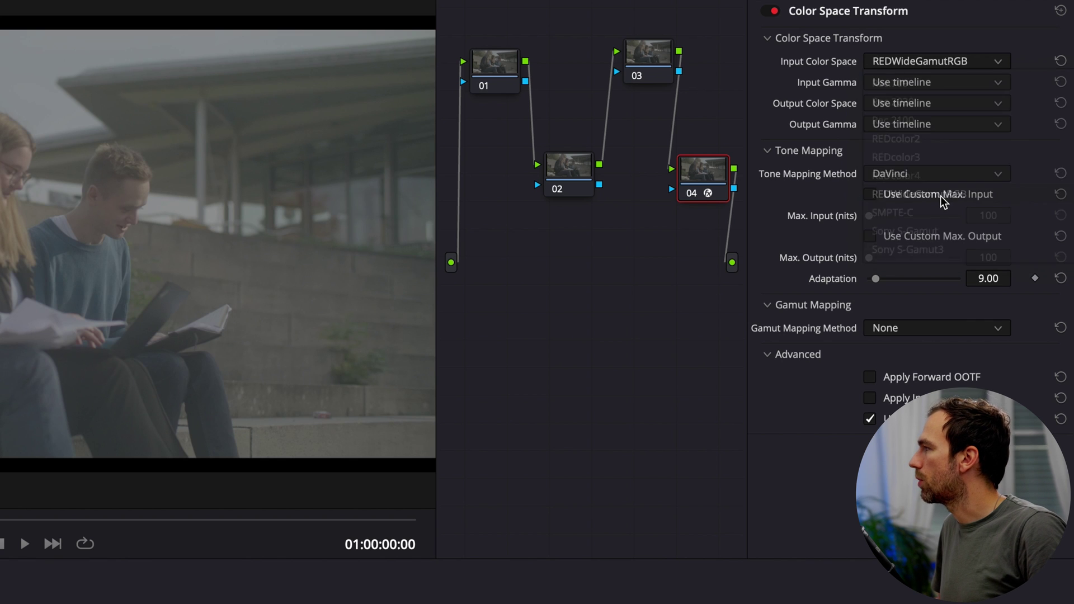
click(918, 84)
scroll(941, 136, down, 2)
scroll(941, 136, down, 10)
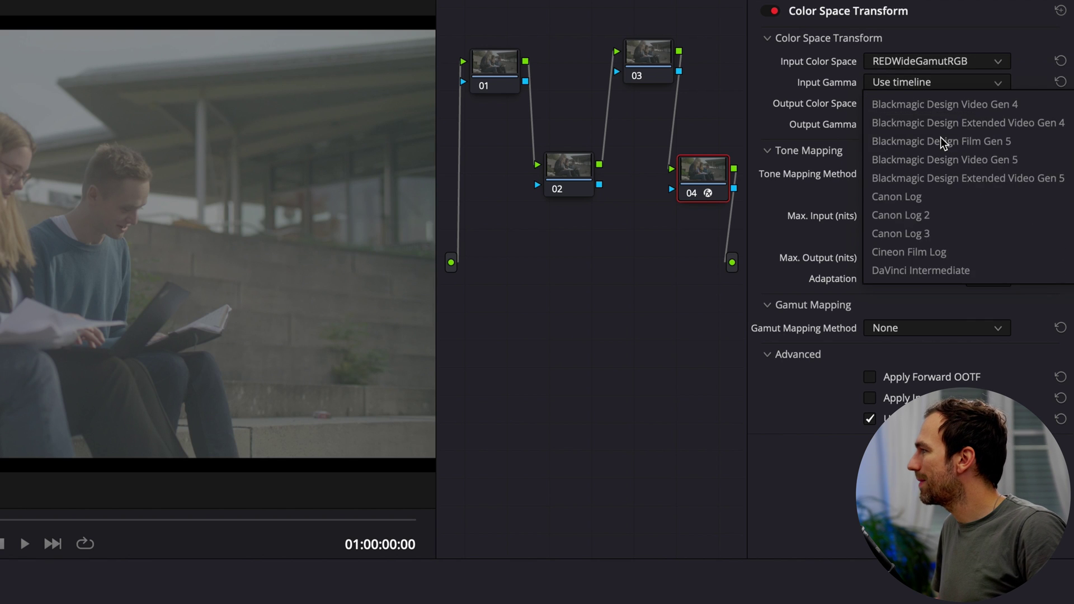
scroll(940, 137, down, 2)
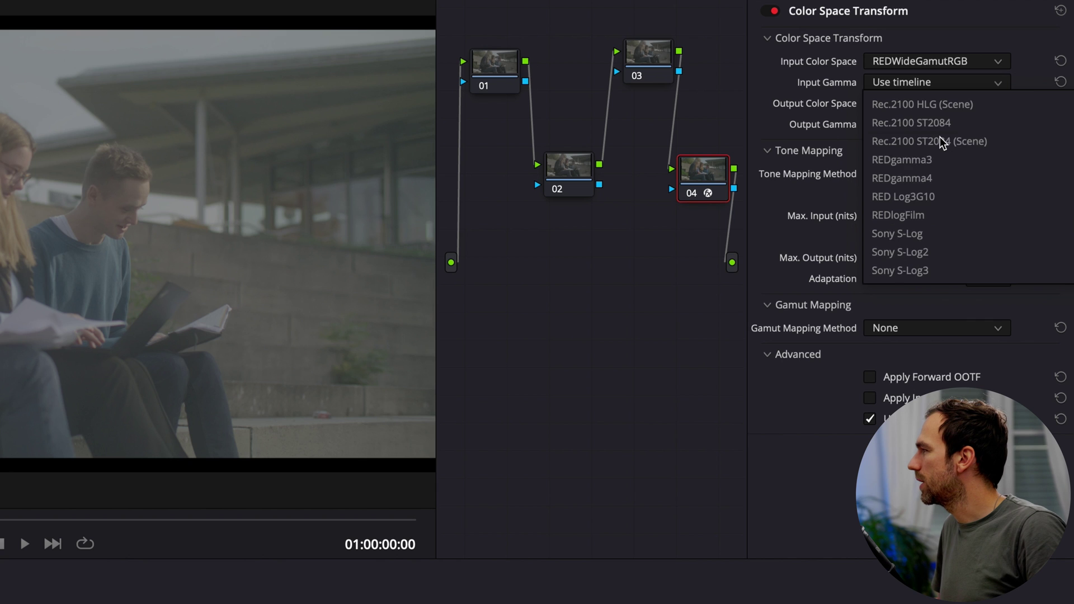
click(944, 198)
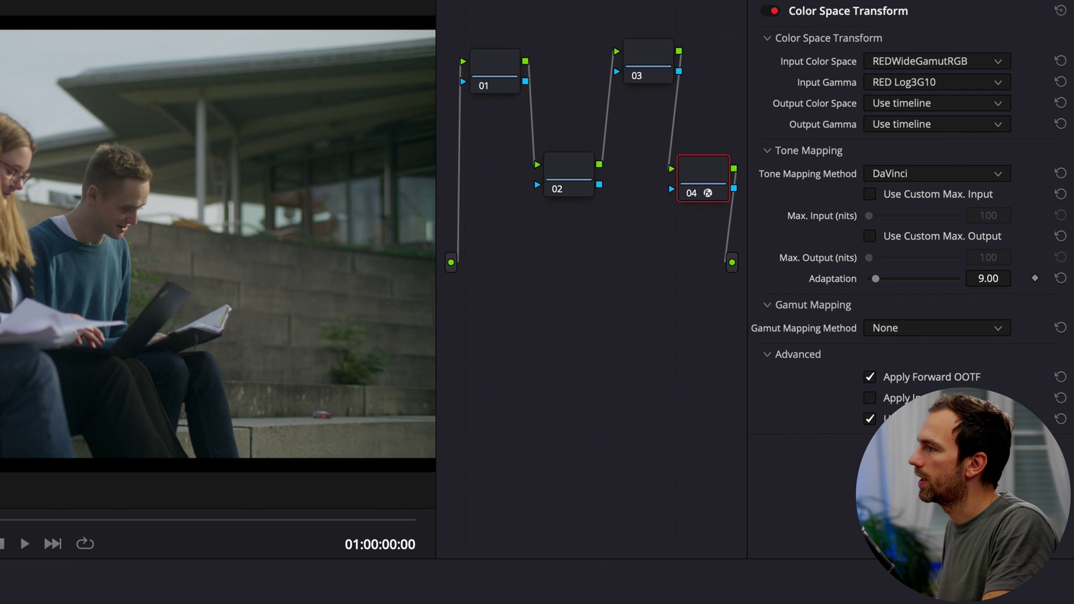
key(Down)
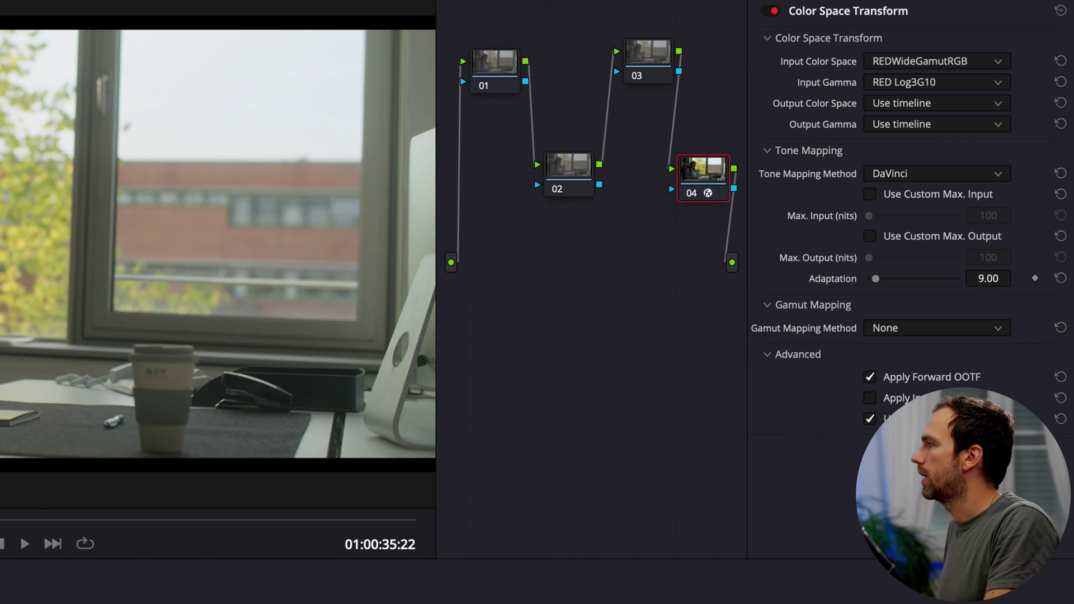
- Return to the students clip and set the transform's input color space to Canon Cinema Gamut
key(Up)
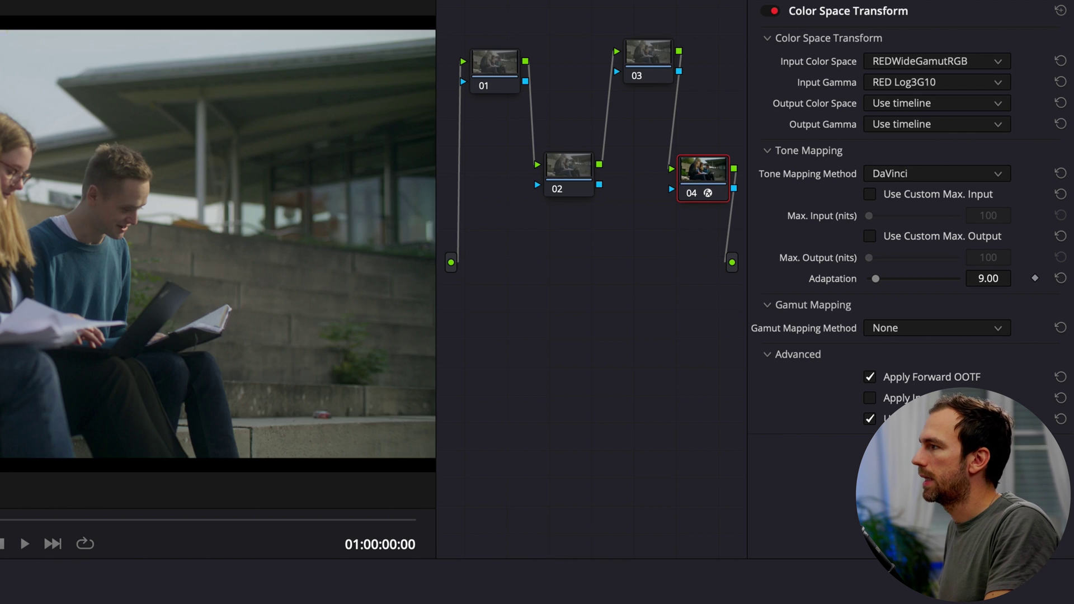
click(892, 63)
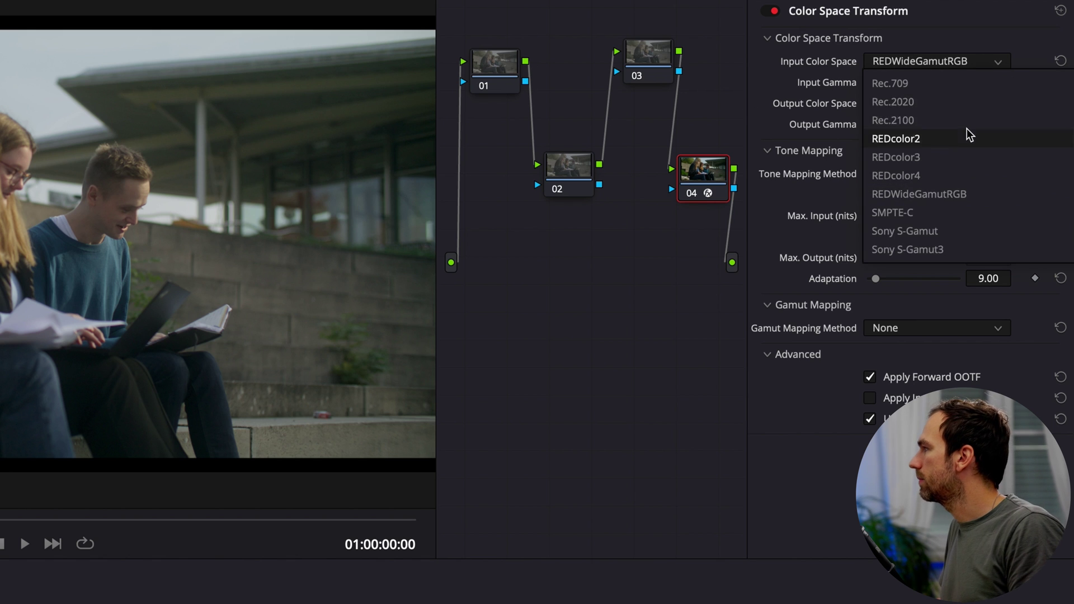
scroll(971, 137, up, 4)
scroll(970, 137, up, 3)
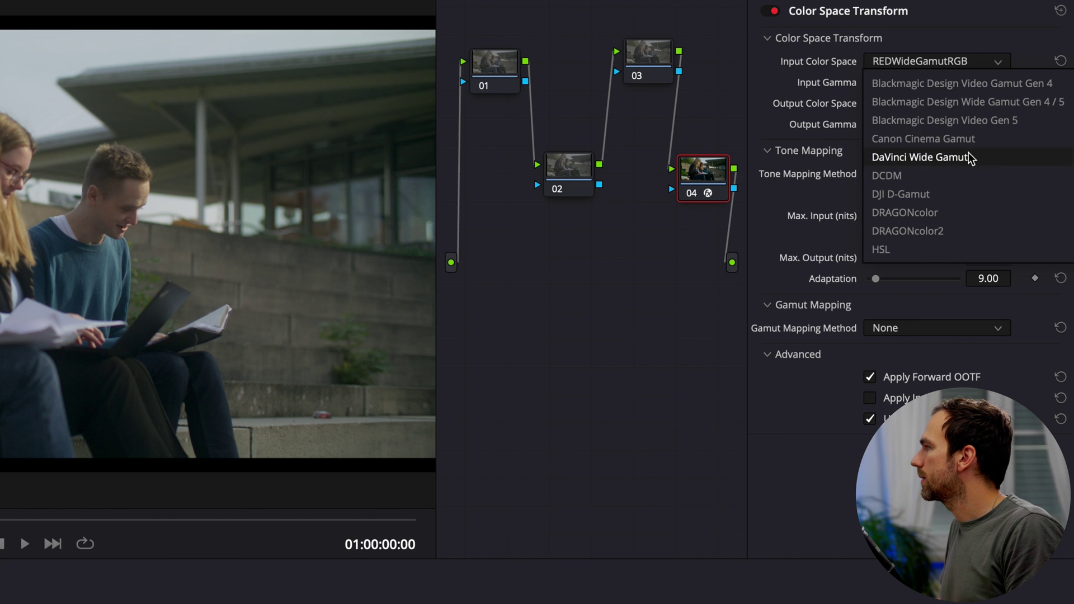
click(963, 143)
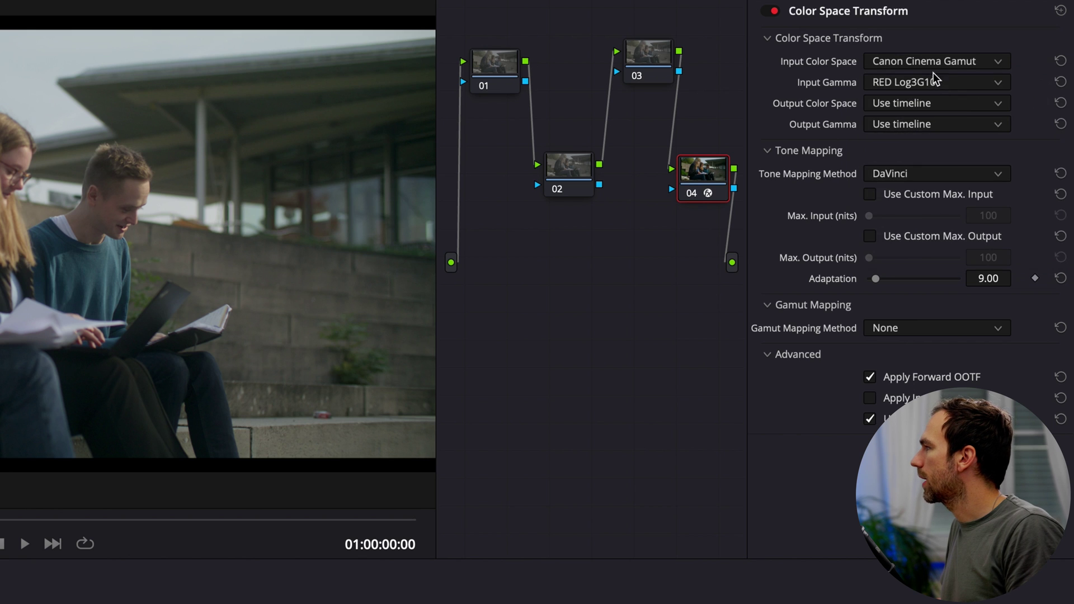
- Choose Canon Log 3 as the input gamma and review the input color space list
click(943, 83)
scroll(985, 246, up, 4)
scroll(986, 246, up, 5)
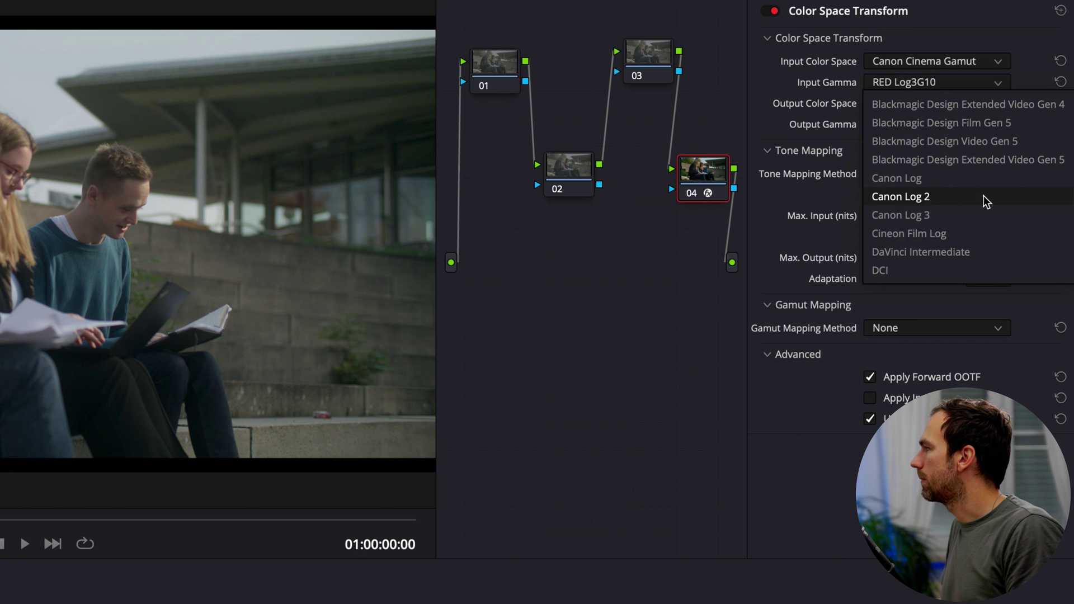
click(973, 217)
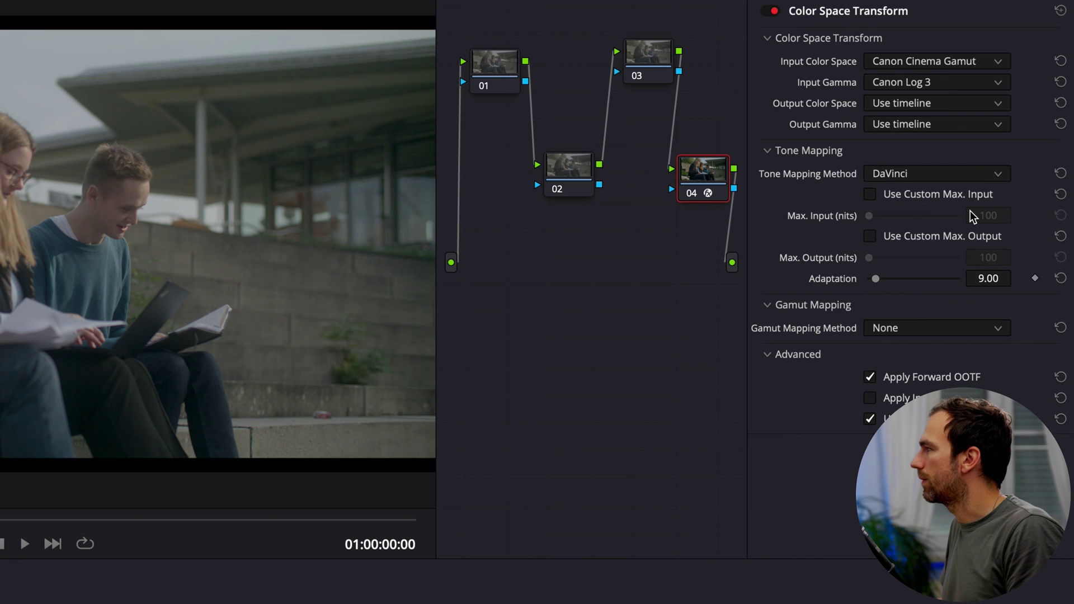
click(972, 101)
scroll(982, 218, down, 3)
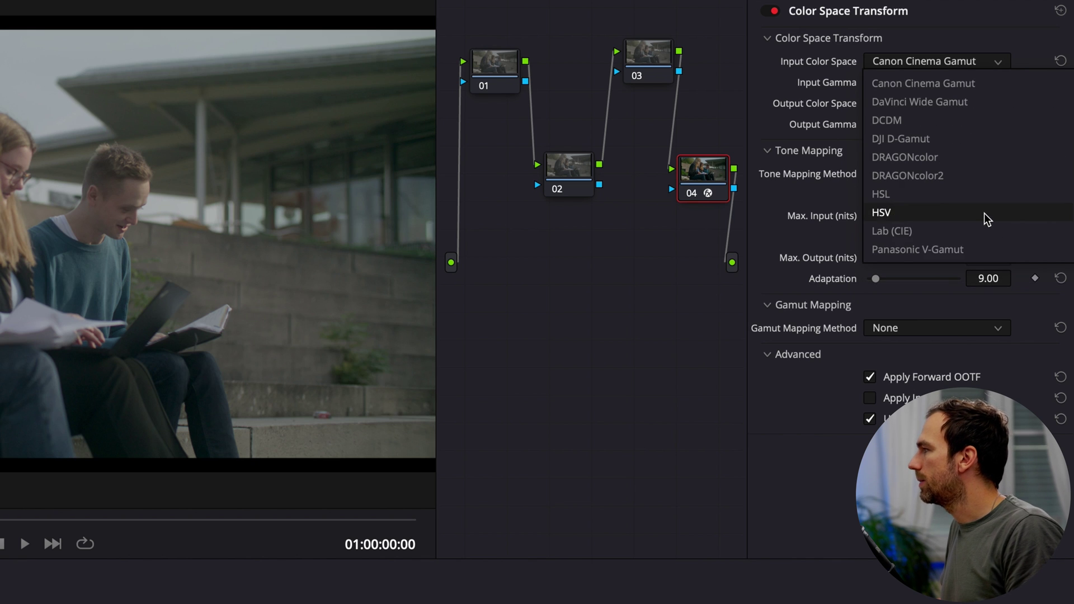
scroll(982, 216, down, 2)
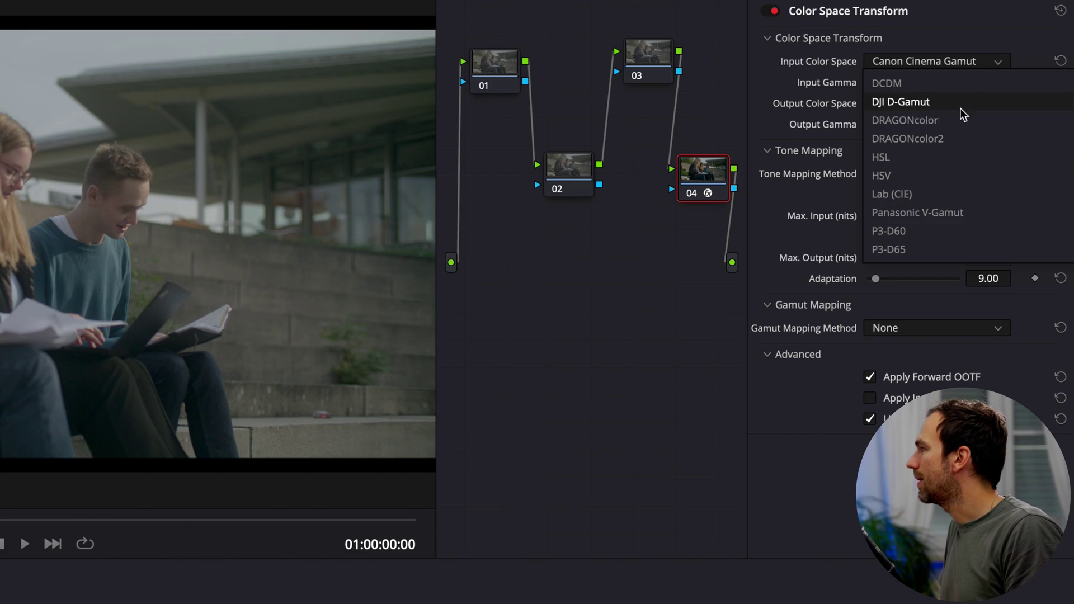
scroll(966, 128, up, 5)
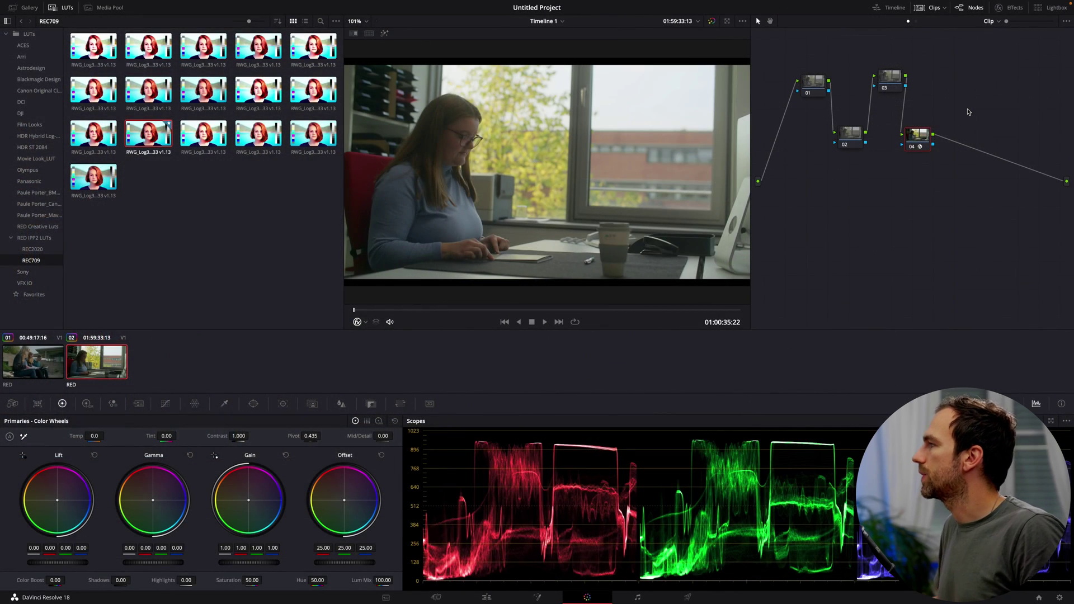
- Add serial nodes 05 and 06 after node 04 and move node 05 up above the chain
drag(915, 139, 930, 137)
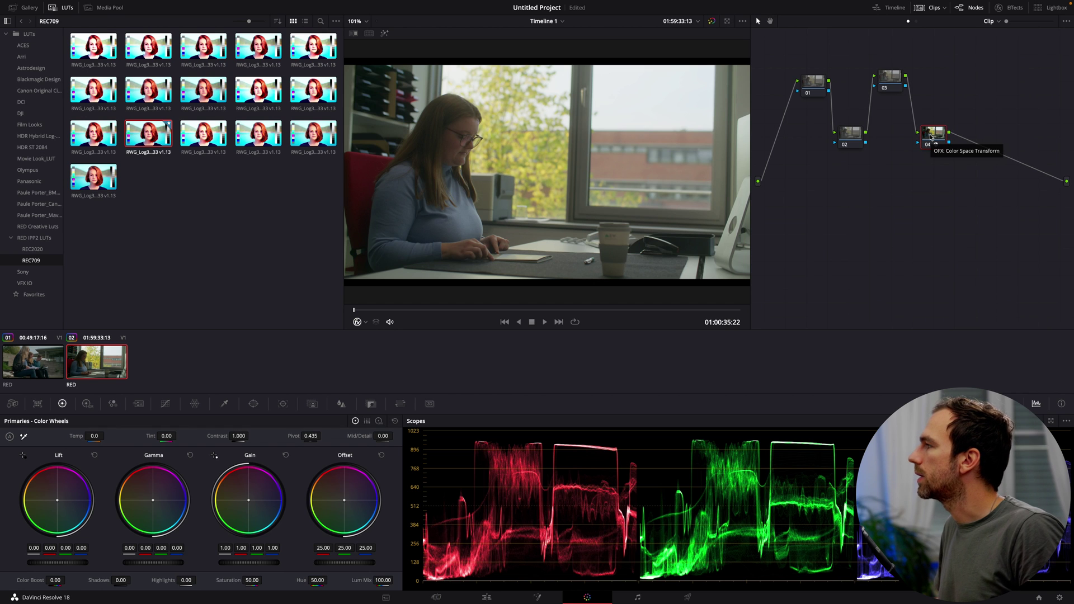
key(alt+s)
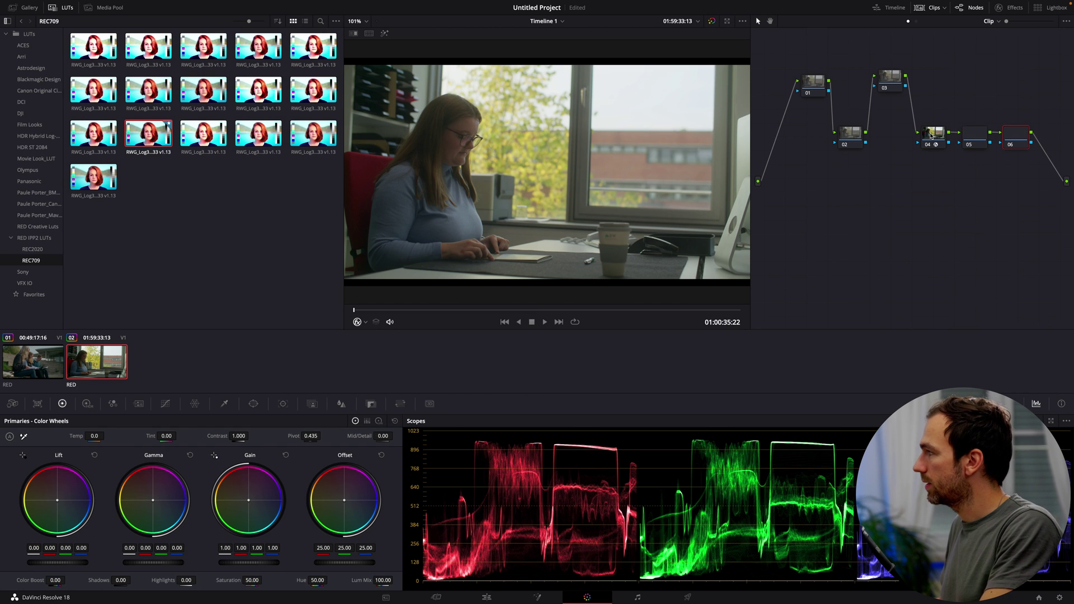
key(alt+s)
drag(988, 134, 973, 66)
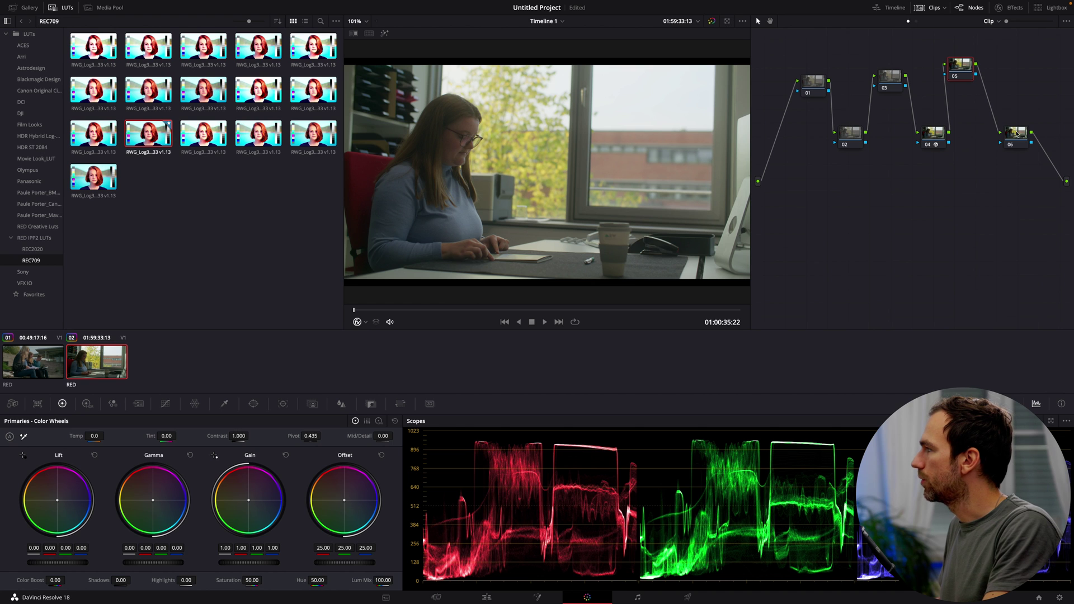
- Label node 04 CST, then select nodes 01–03 and nodes 05–06 as groups
click(936, 135)
right_click(939, 138)
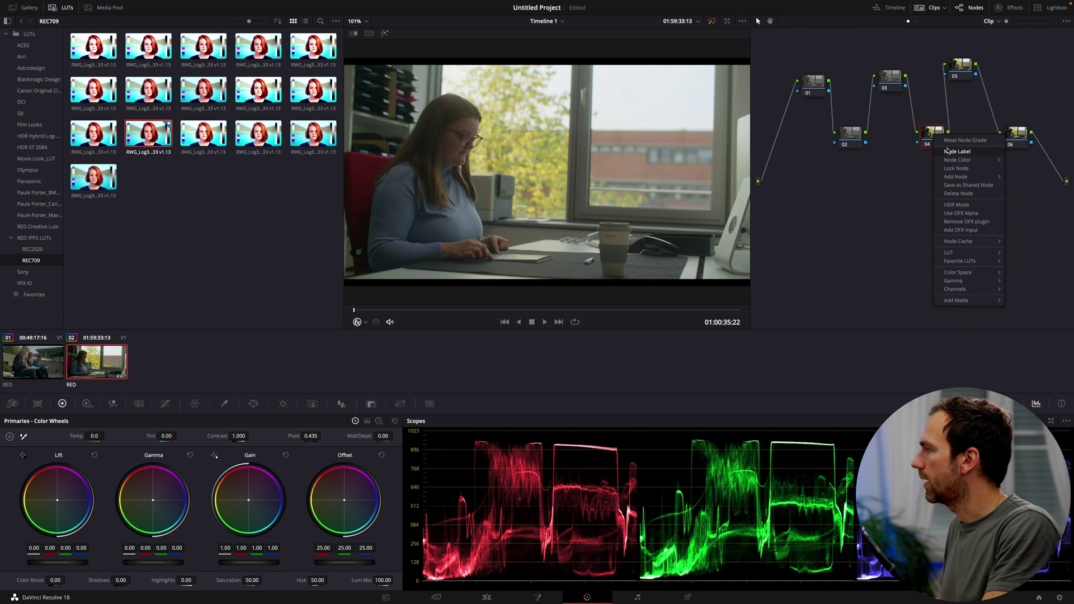
key(Escape)
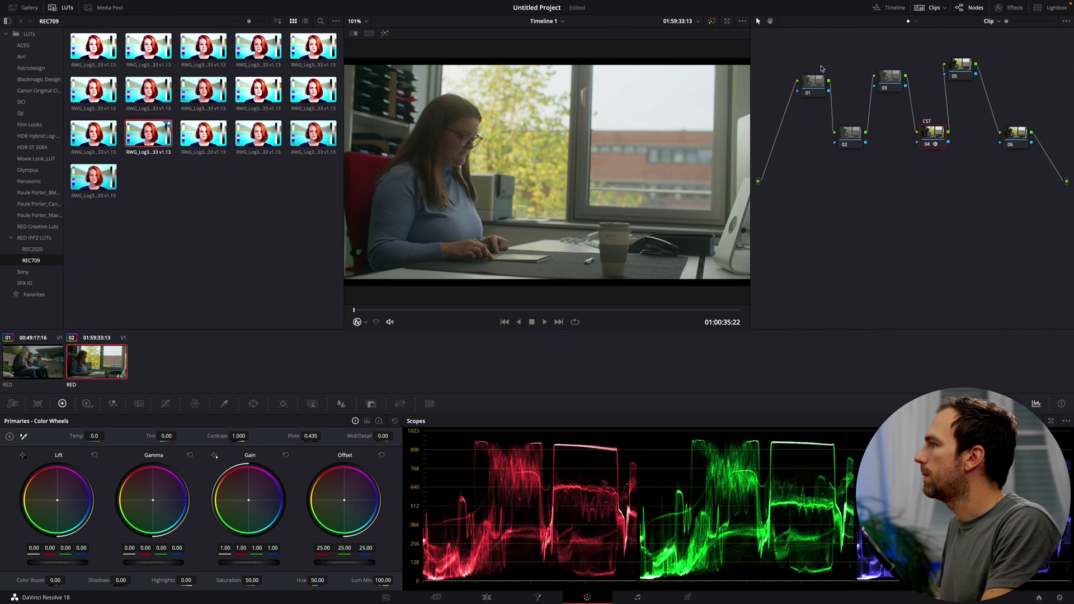
drag(778, 48, 902, 151)
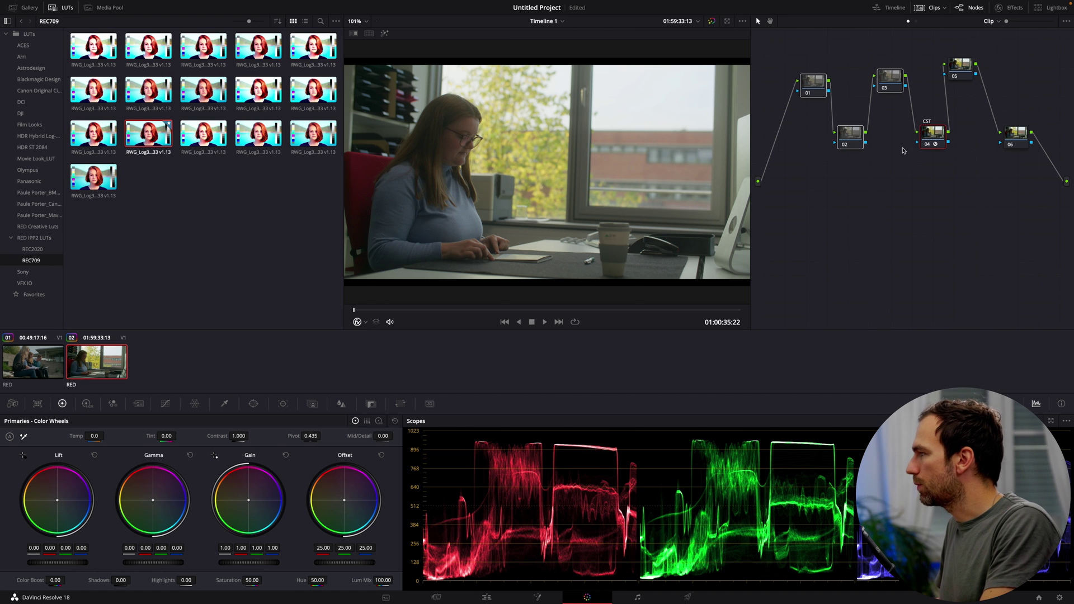
drag(795, 57, 888, 158)
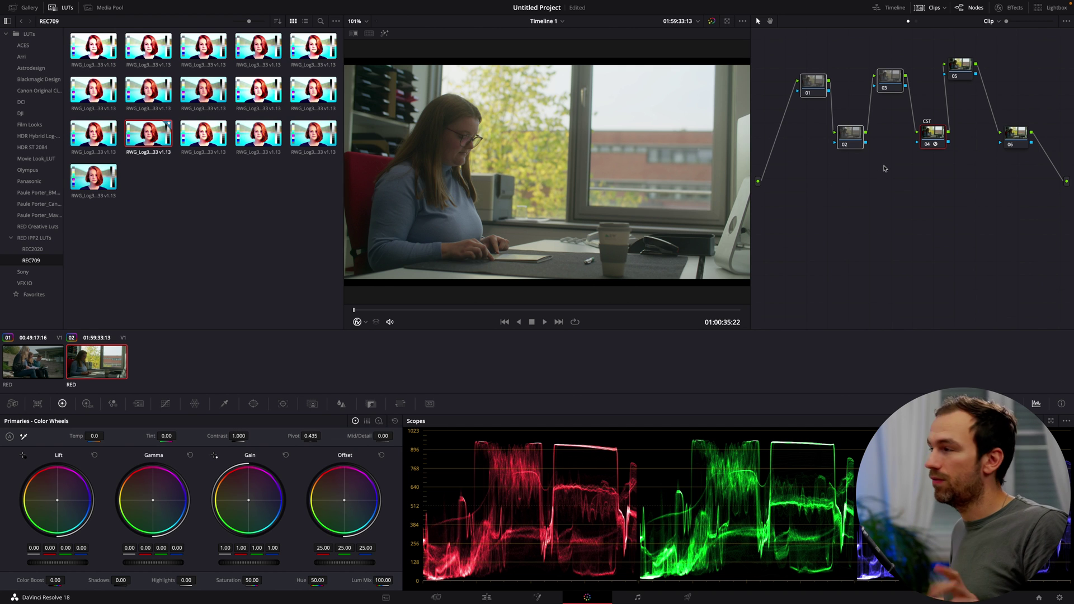
drag(952, 46, 1036, 139)
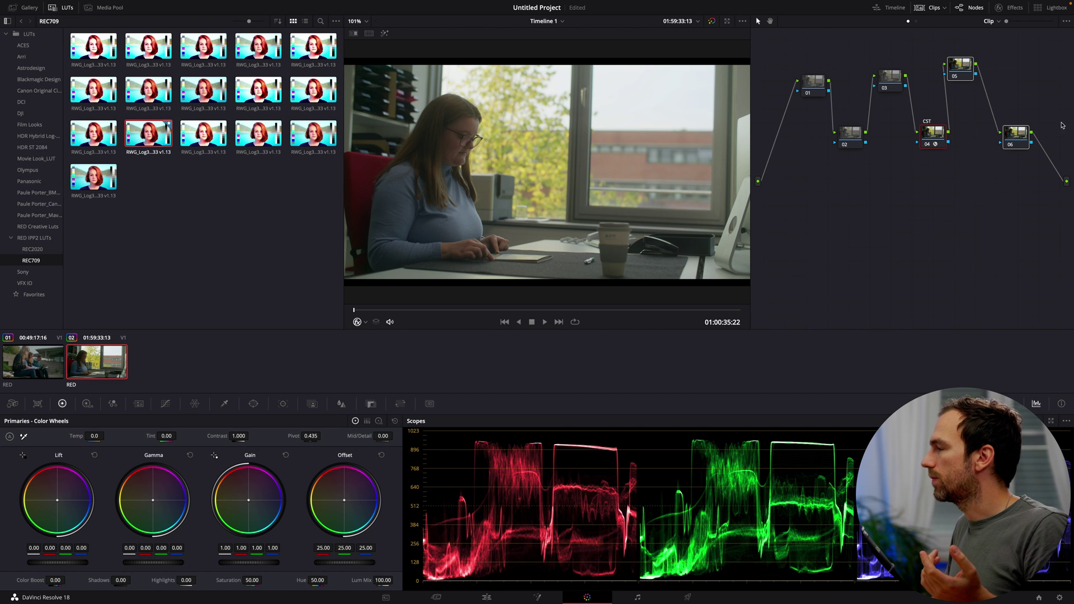
click(961, 72)
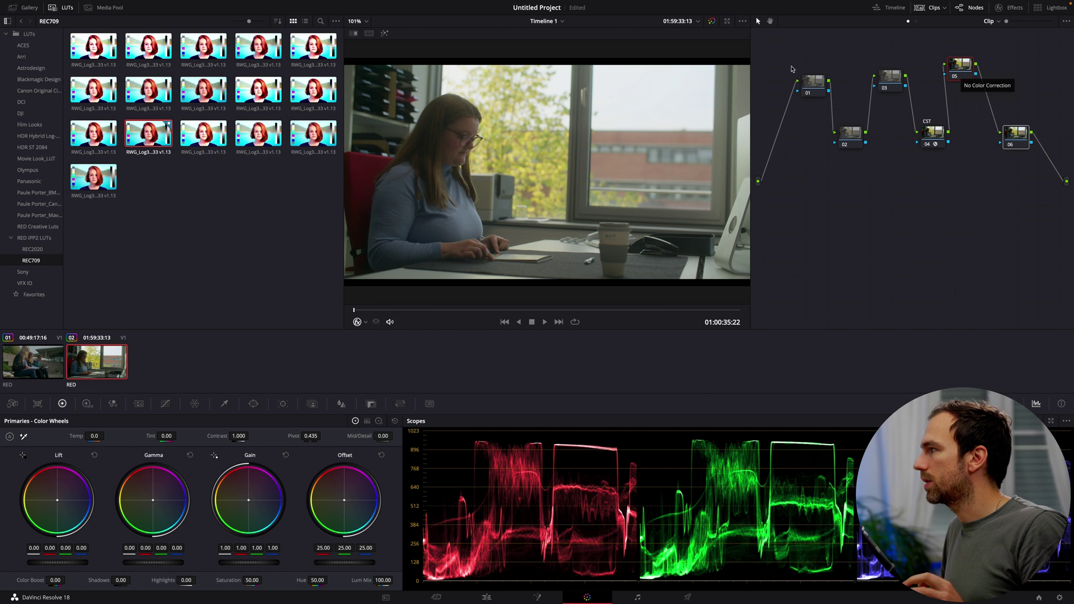
- Curve node 02: pull the black point in, lift the midtones, lower the white point slightly
click(850, 135)
click(165, 404)
drag(15, 582, 32, 577)
drag(140, 518, 136, 512)
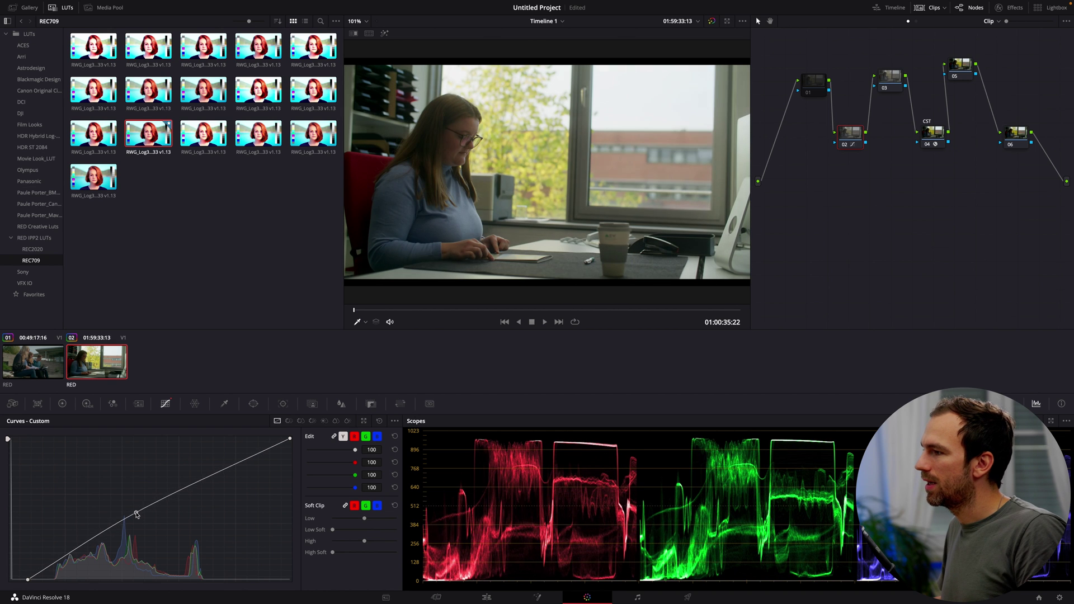
drag(291, 439, 290, 444)
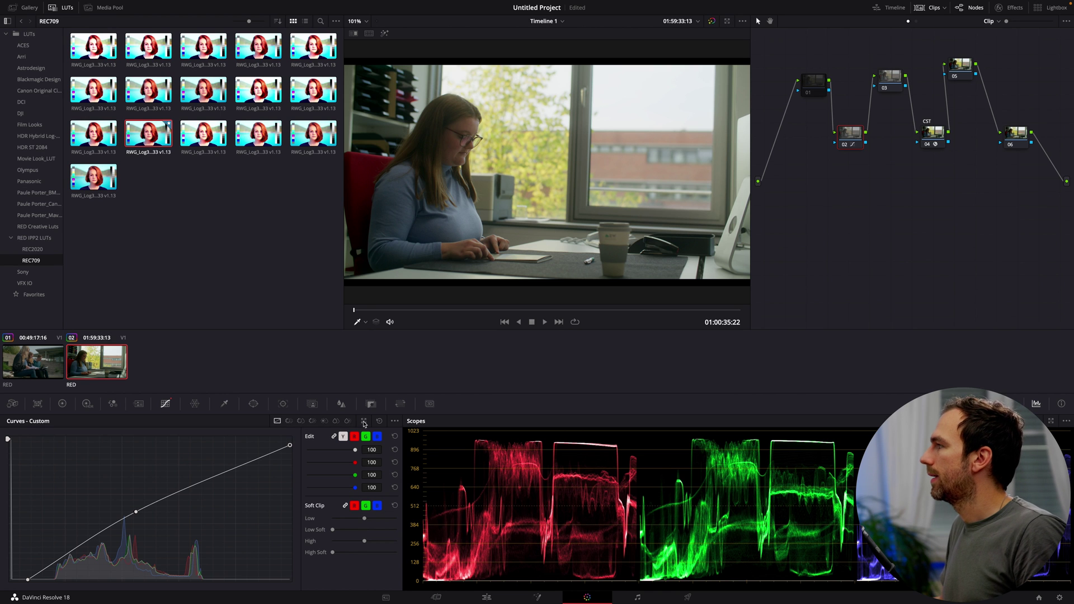
click(925, 132)
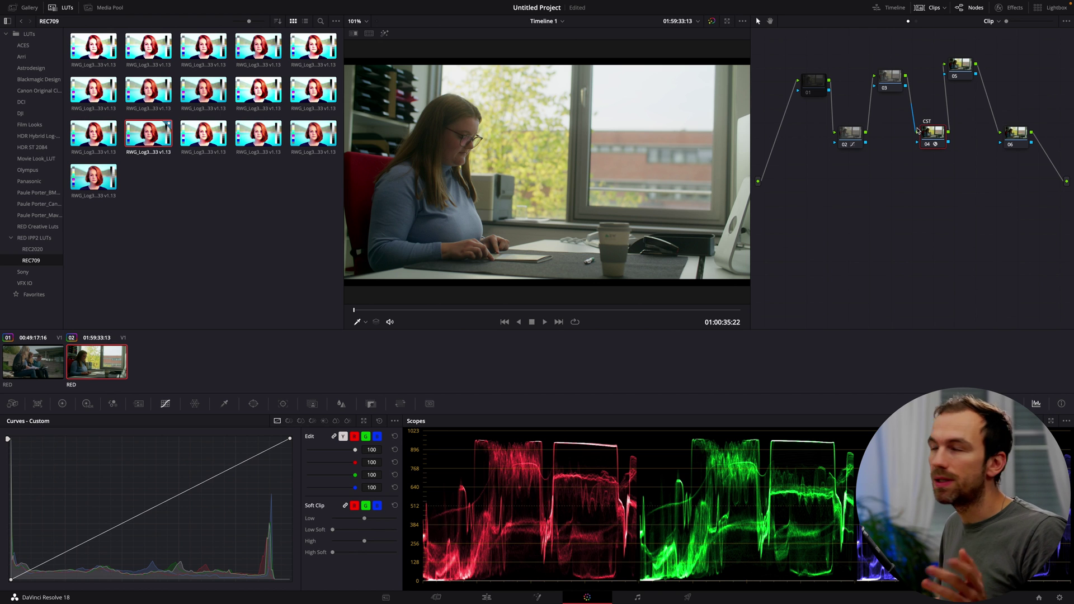
click(1008, 5)
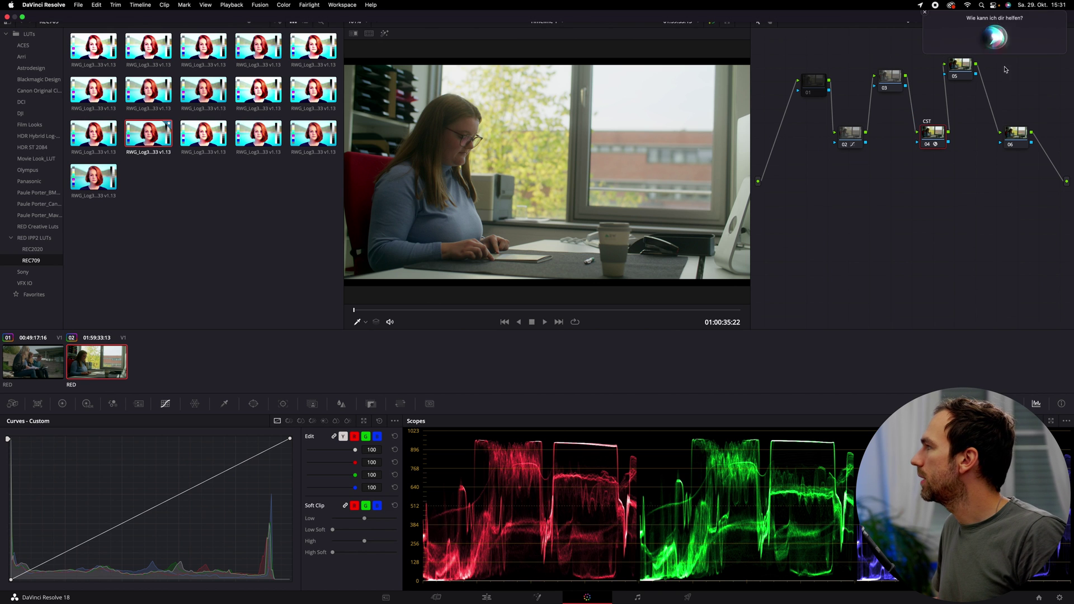
- Review the CST node's REDWideGamutRGB/RED Log3G10 input settings, then save the project
click(924, 12)
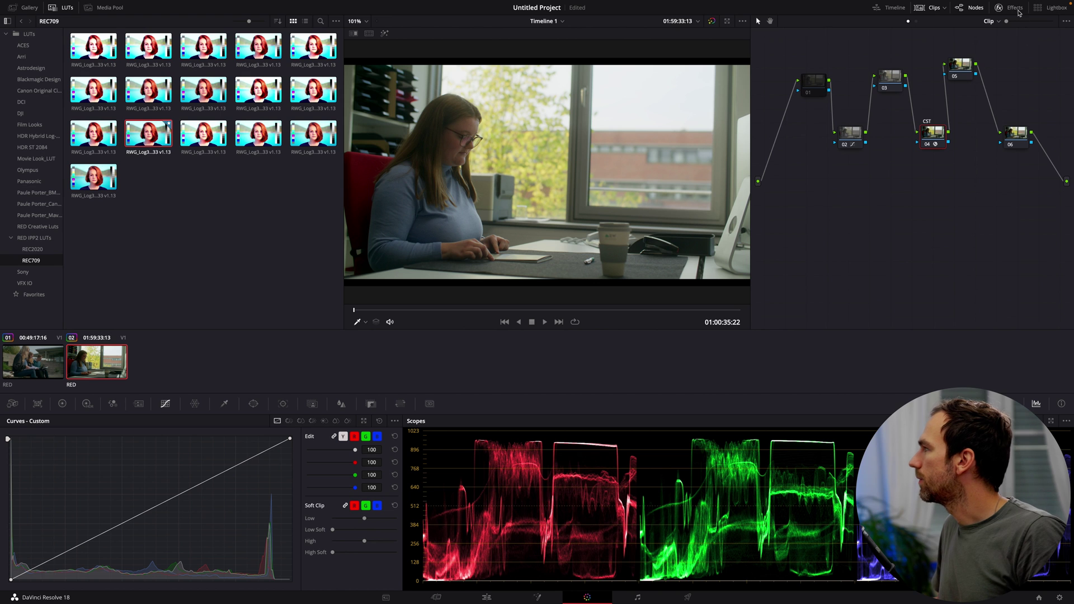
click(1017, 9)
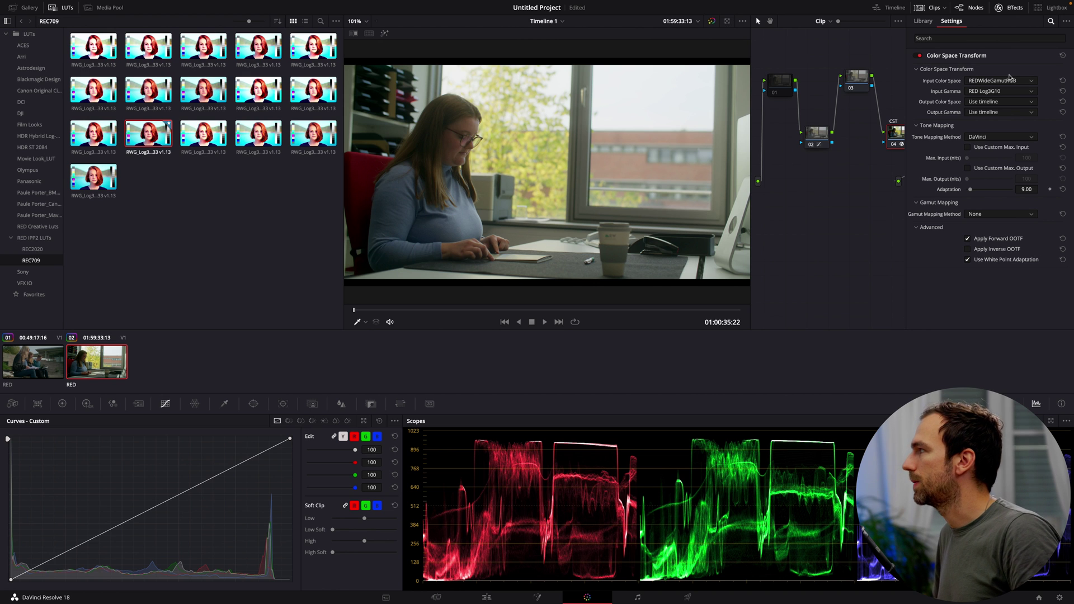
key(ctrl+s)
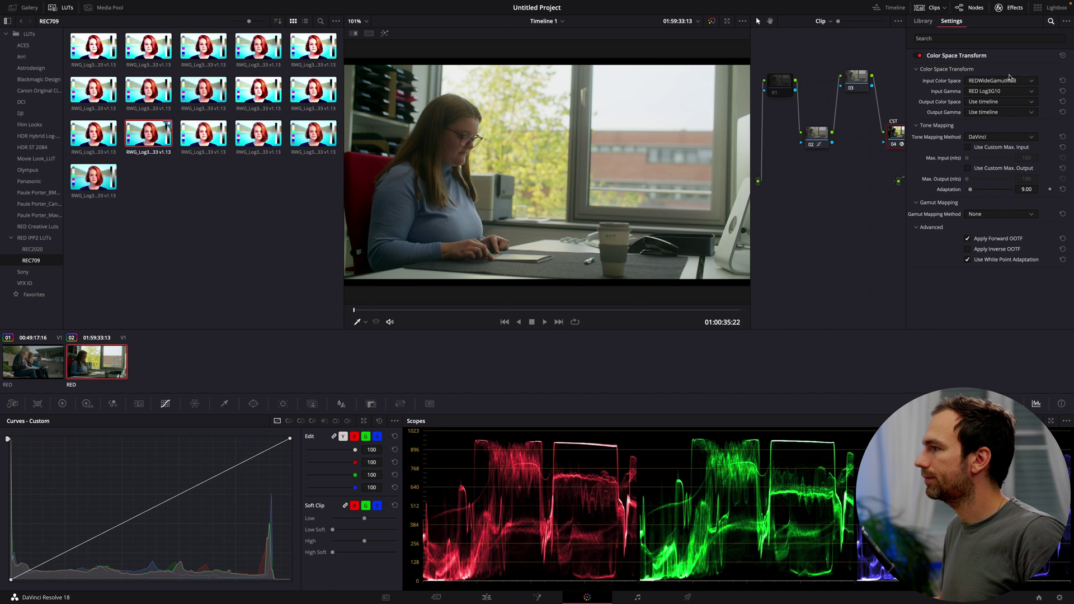
- Hide the Effects panel so the full six-node graph shows again
click(998, 8)
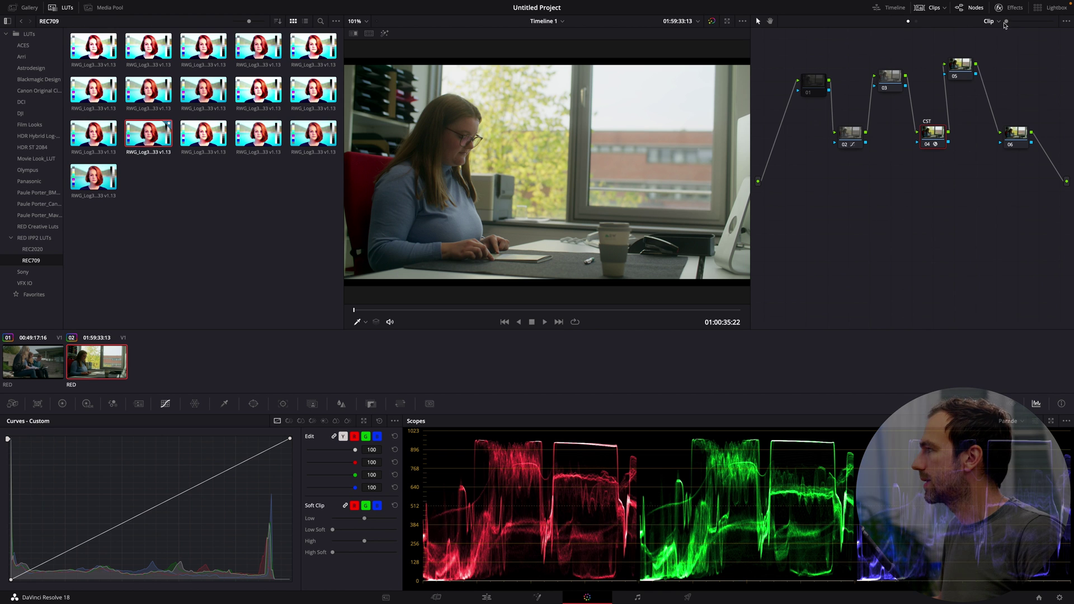